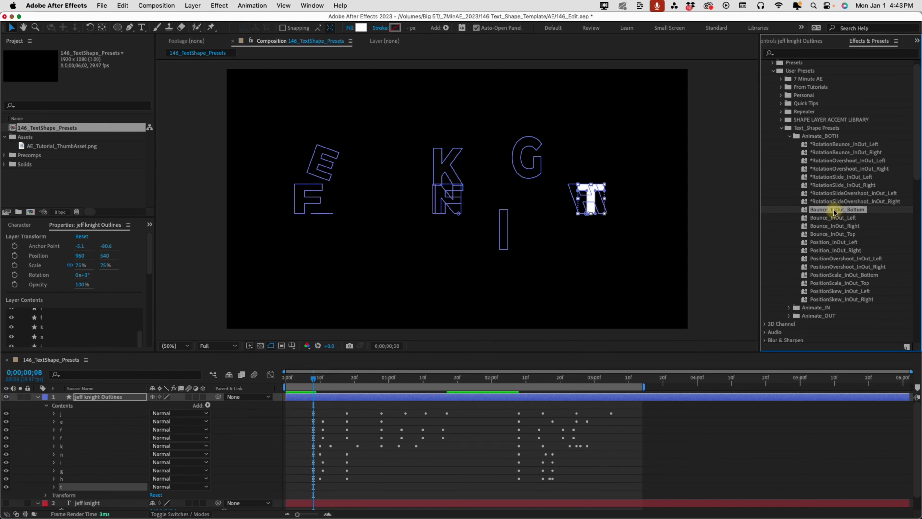
key(space)
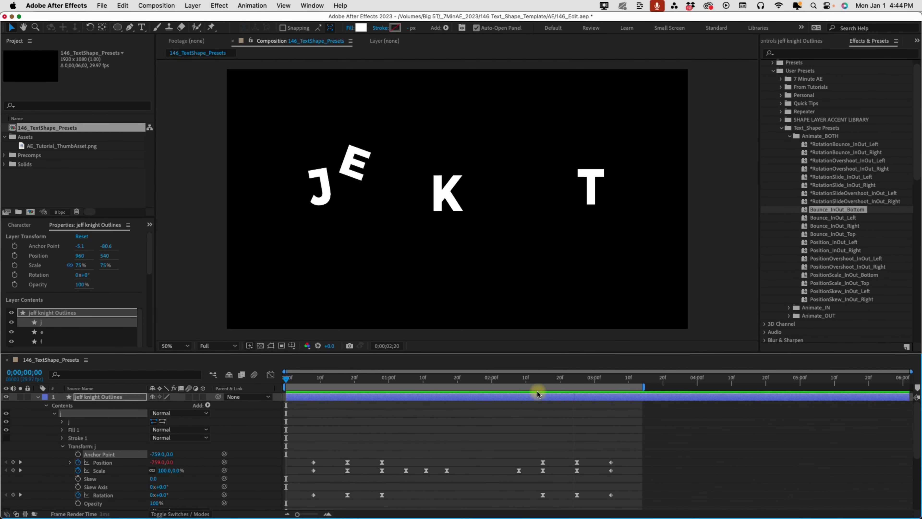
key(space)
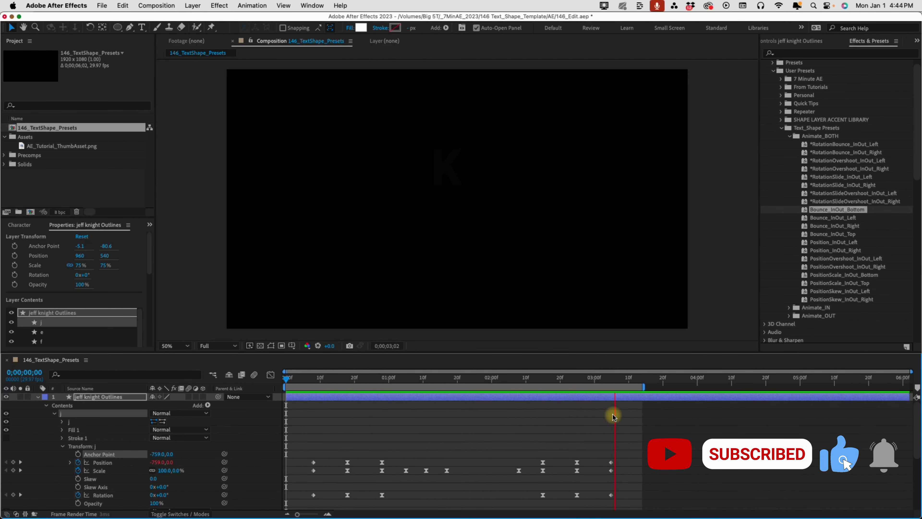
key(space)
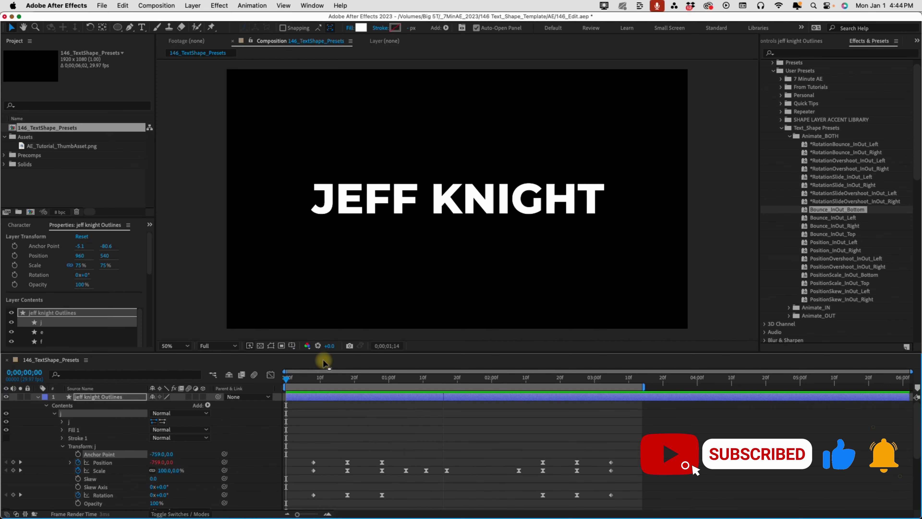
key(space)
key(space)
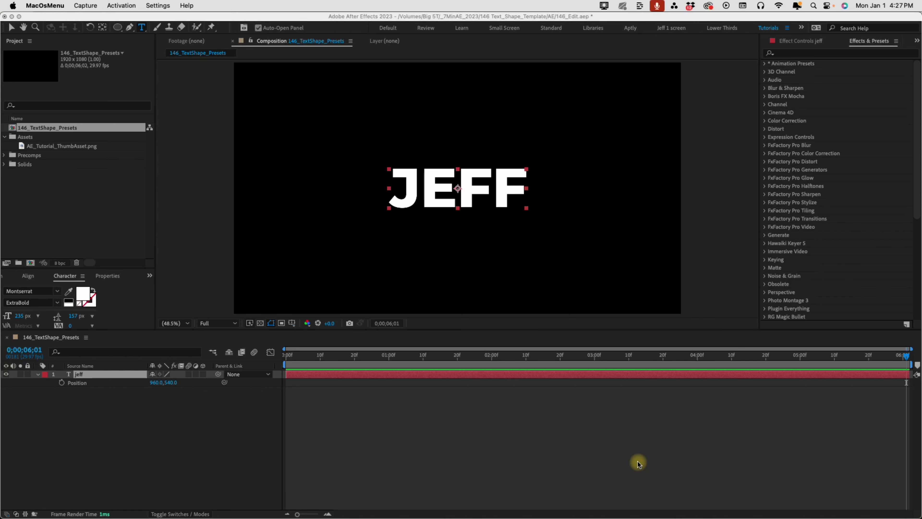
Convert the jeff text layer into a jeff Outlines shape layer with Create Shapes from Text
right_click(116, 377)
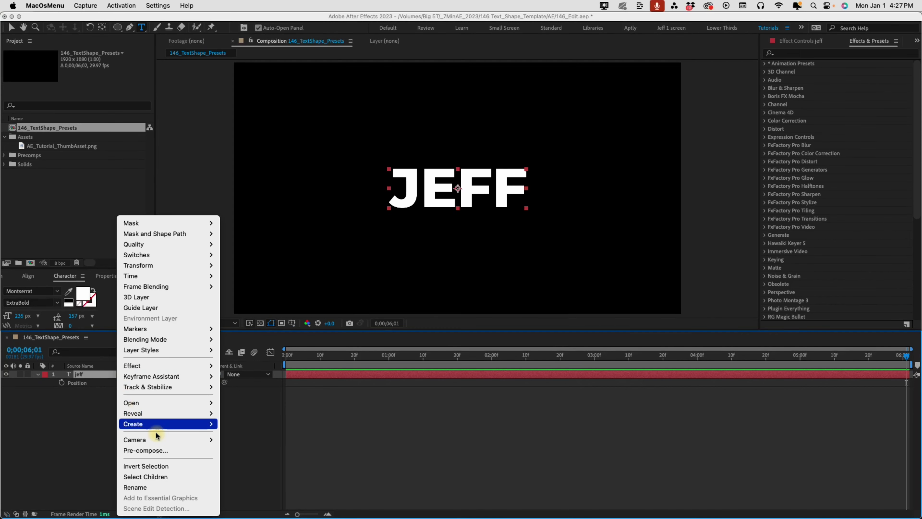
mouse_move(160, 425)
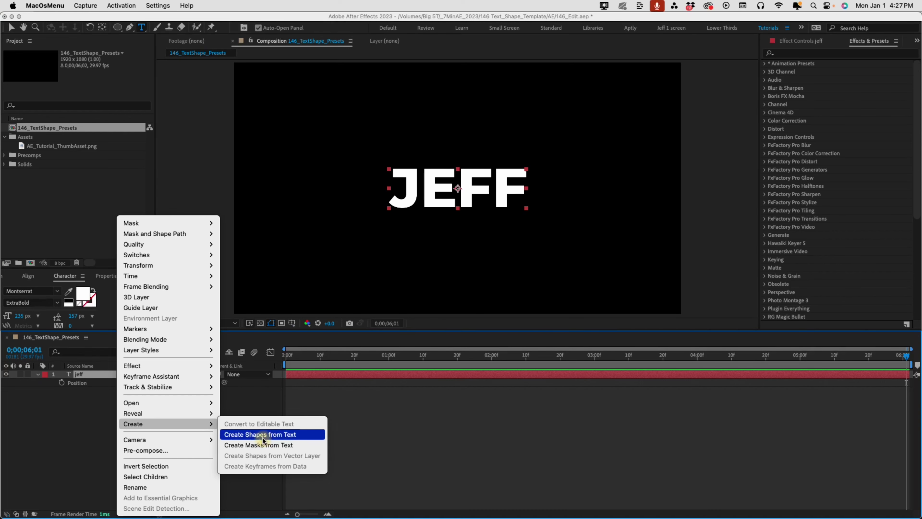
click(264, 439)
Expand the outlines layer's Contents to reveal the j, e, f, f letter groups and j's Transform
click(38, 374)
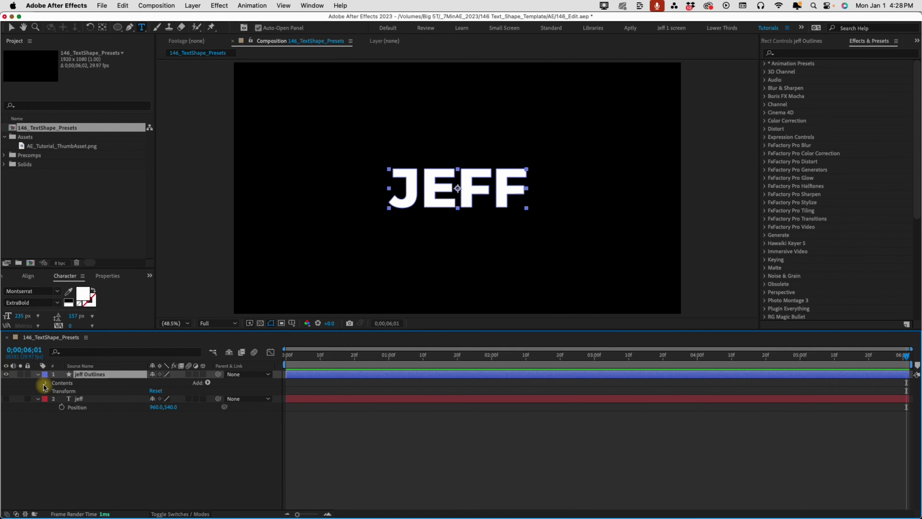
click(44, 383)
click(62, 389)
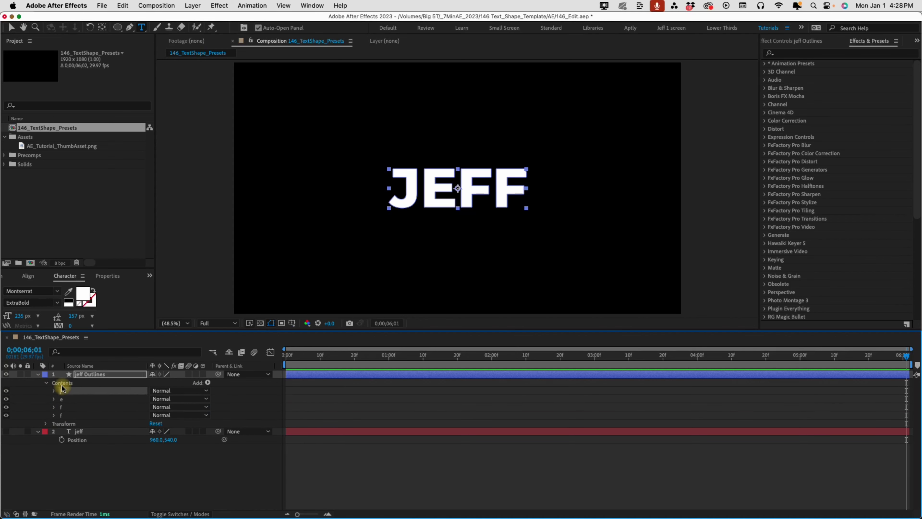
click(53, 390)
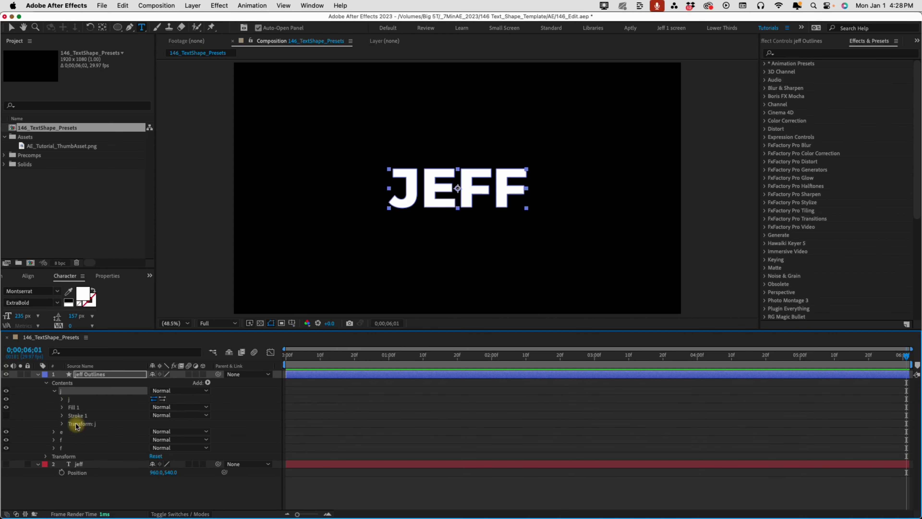
click(77, 426)
click(62, 424)
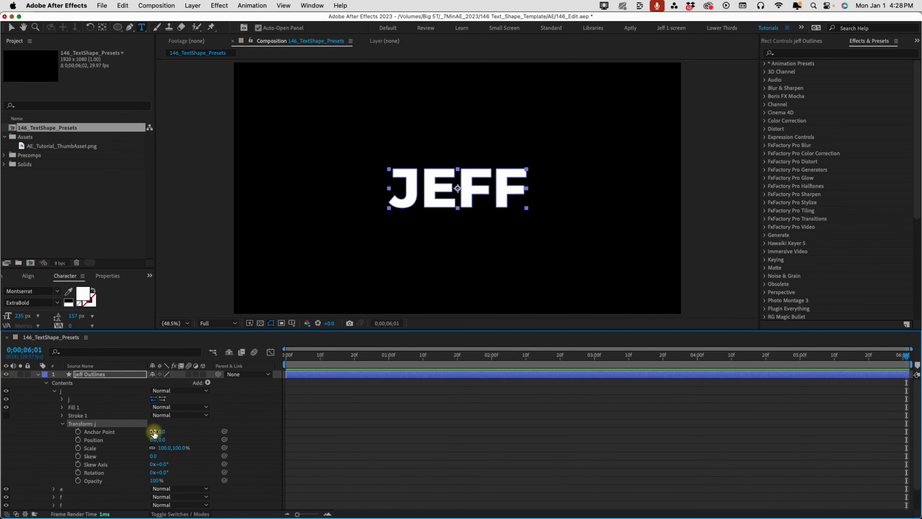
click(62, 423)
click(55, 391)
click(67, 414)
key(slash)
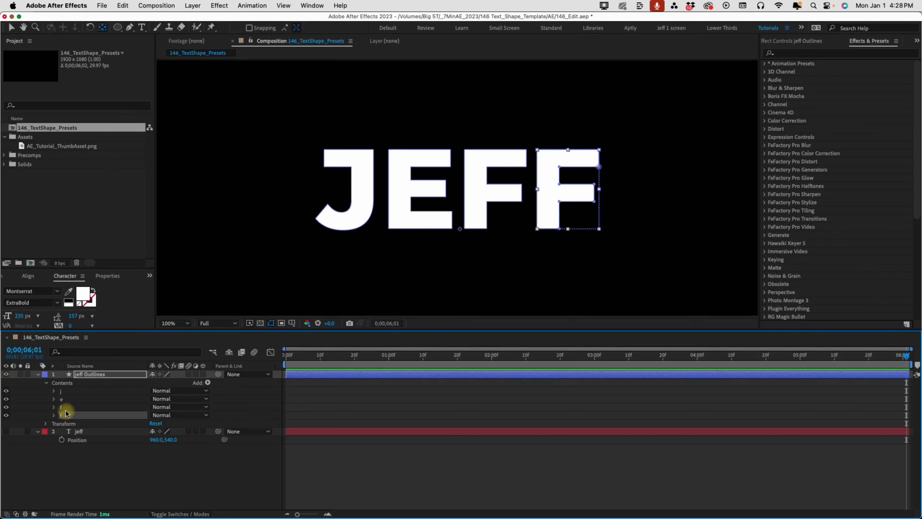
click(66, 390)
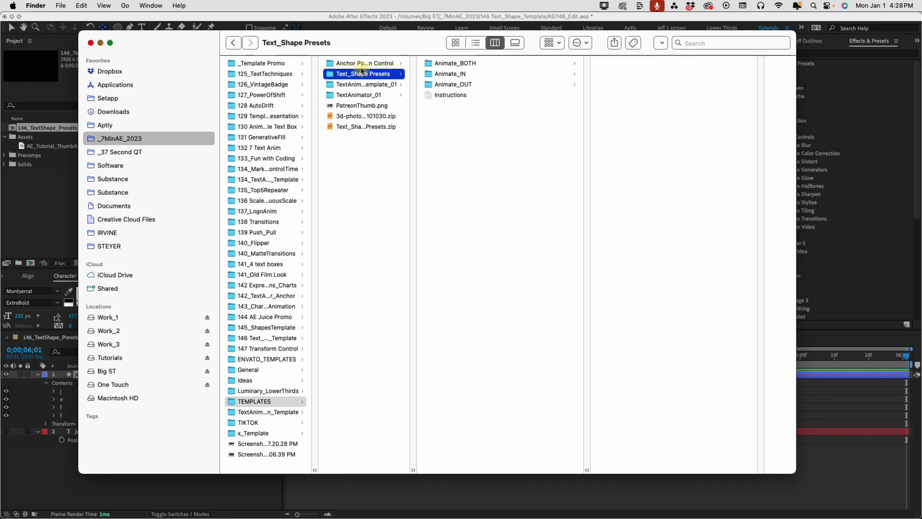
Flip through the three preset subfolders and inspect *RotationBounce_InOut_Left.ffx in Animate_BOTH
click(447, 64)
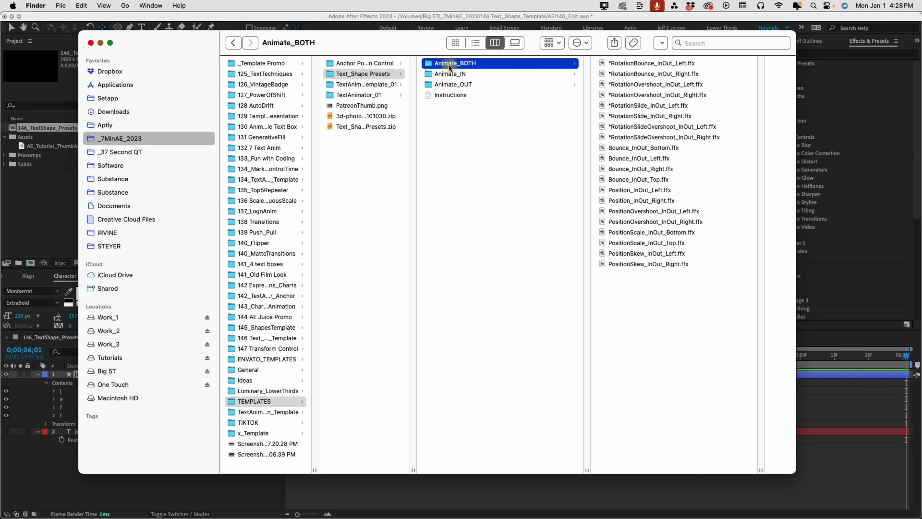
click(458, 73)
click(454, 84)
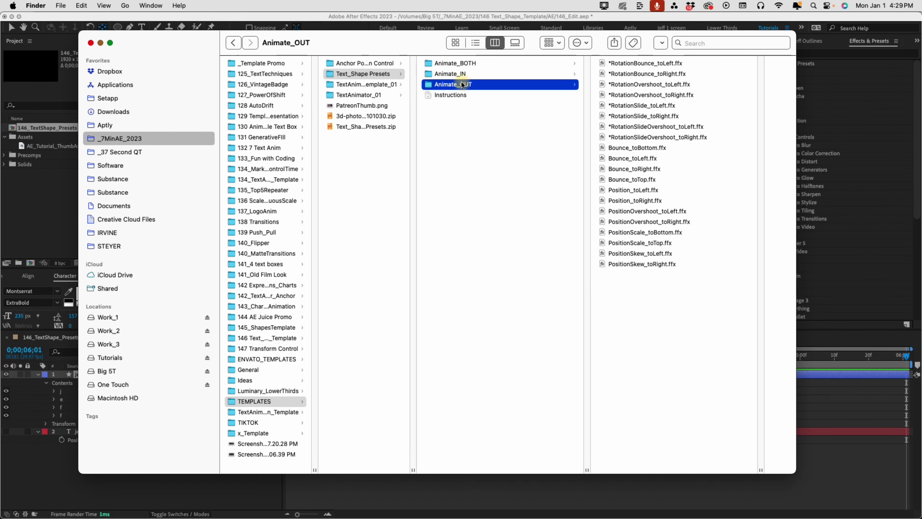
click(455, 65)
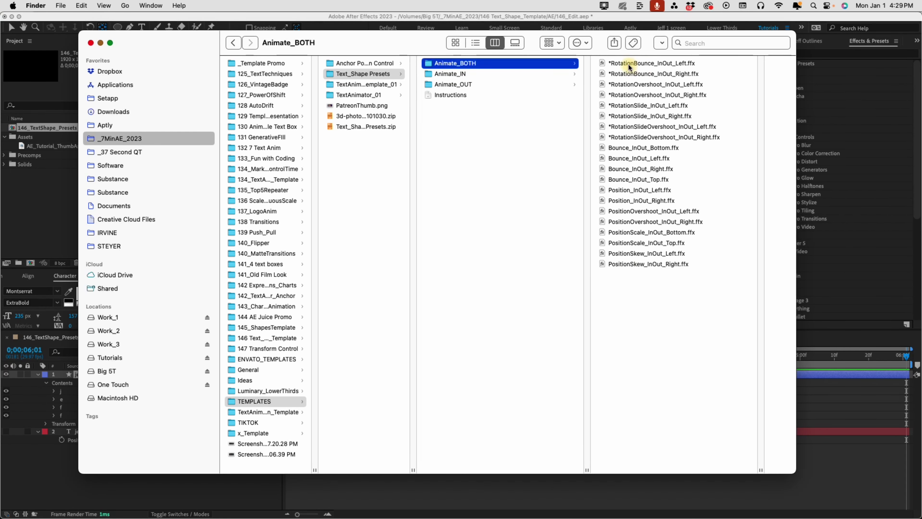
click(650, 64)
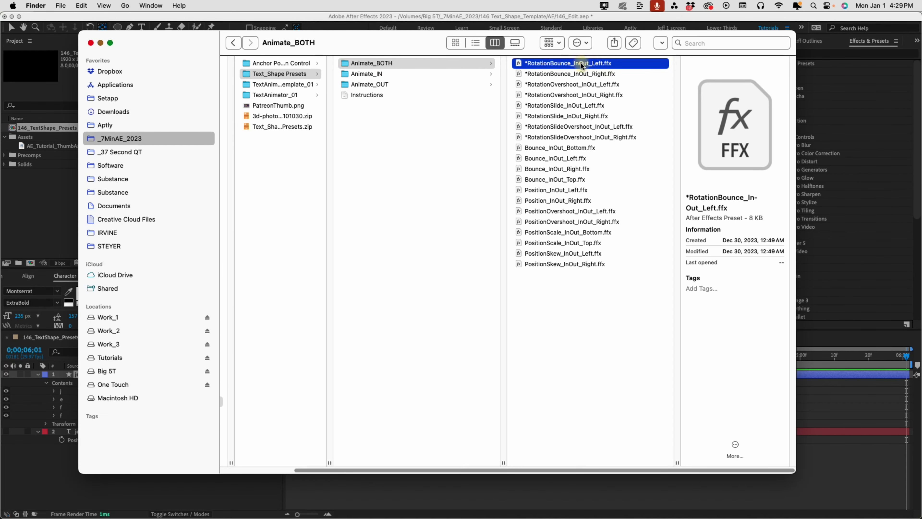
Inspect the Animate_IN presets, from *RotationBounce_fromLeft through Bounce_fromTop to Position_fromRight
click(389, 73)
click(565, 64)
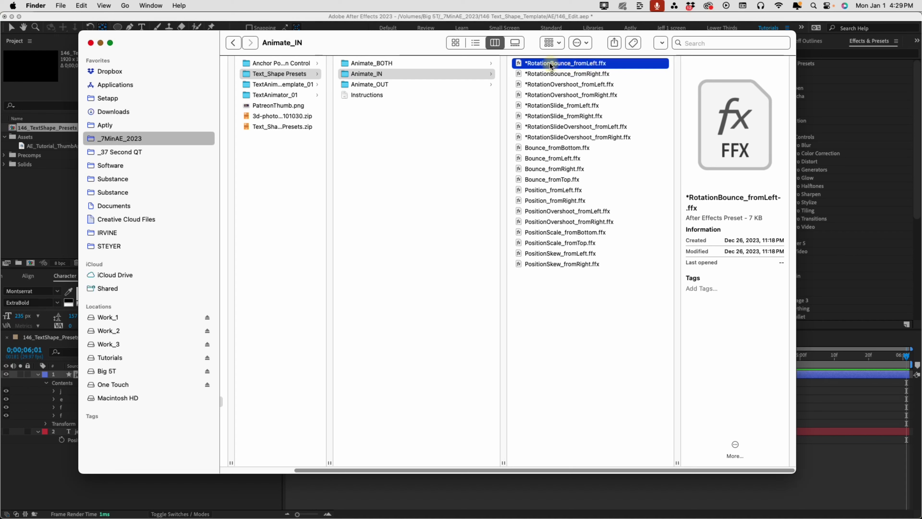
click(559, 147)
click(561, 159)
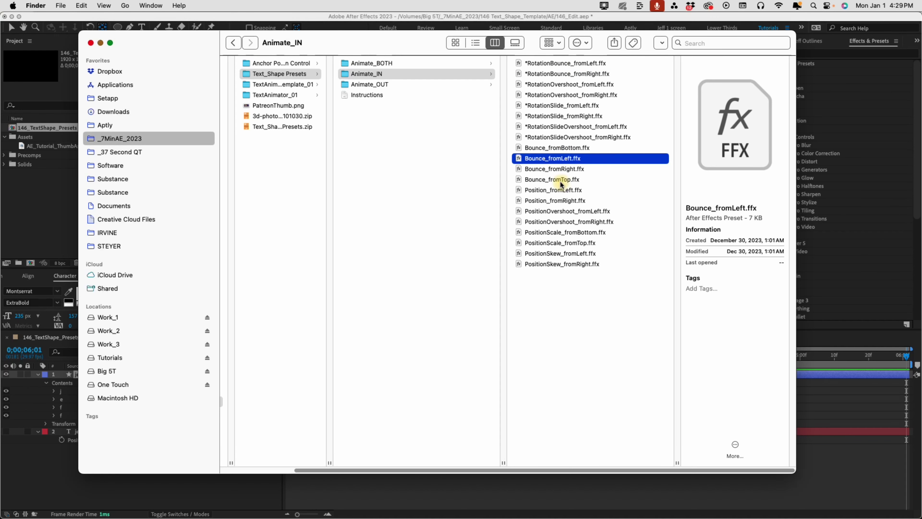
click(561, 179)
click(564, 200)
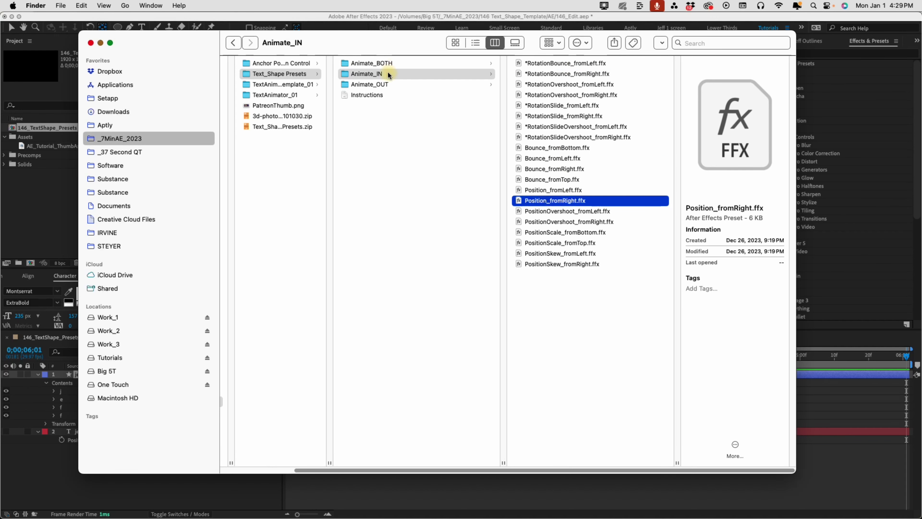
Inspect the Animate_OUT presets *RotationBounce_toLeft.ffx and *RotationBounce_toRight.ffx
click(381, 84)
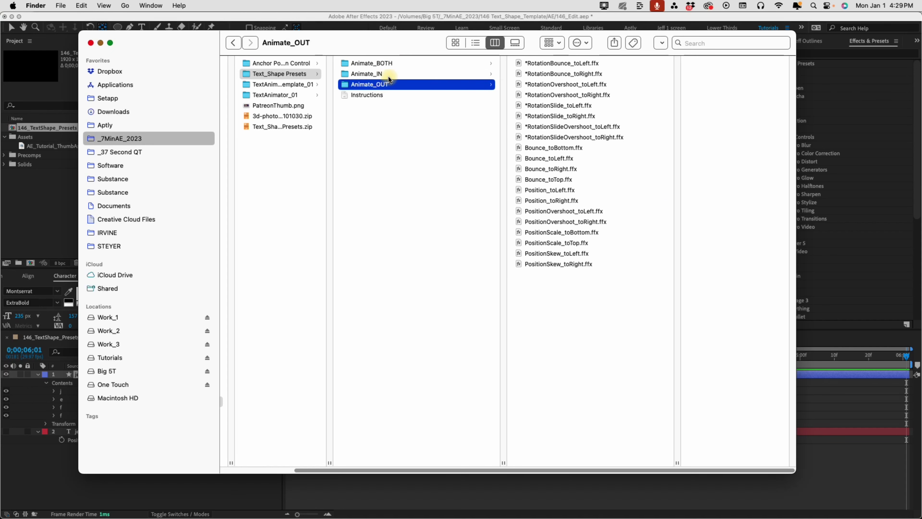
click(558, 63)
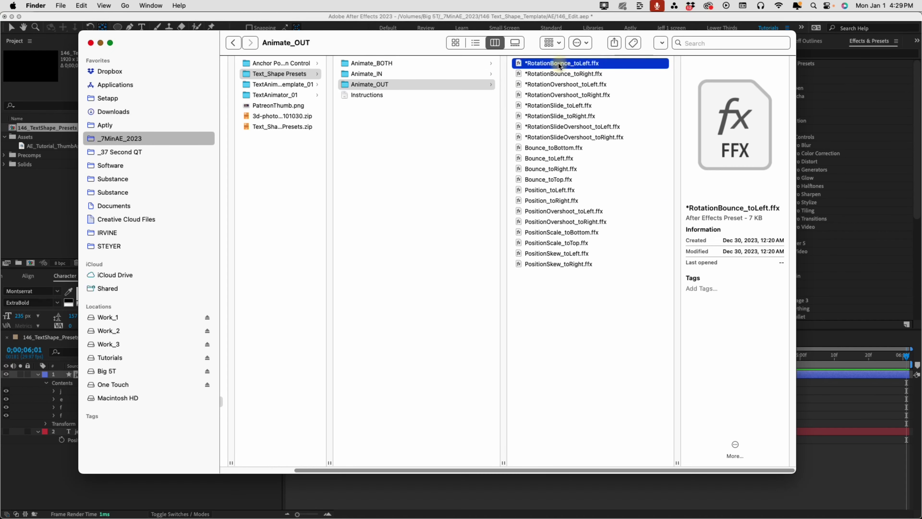
click(548, 76)
Review the Animate_BOTH InOut presets again, ending on the Text_Shape Presets folder
key(Left)
key(Up)
key(Up)
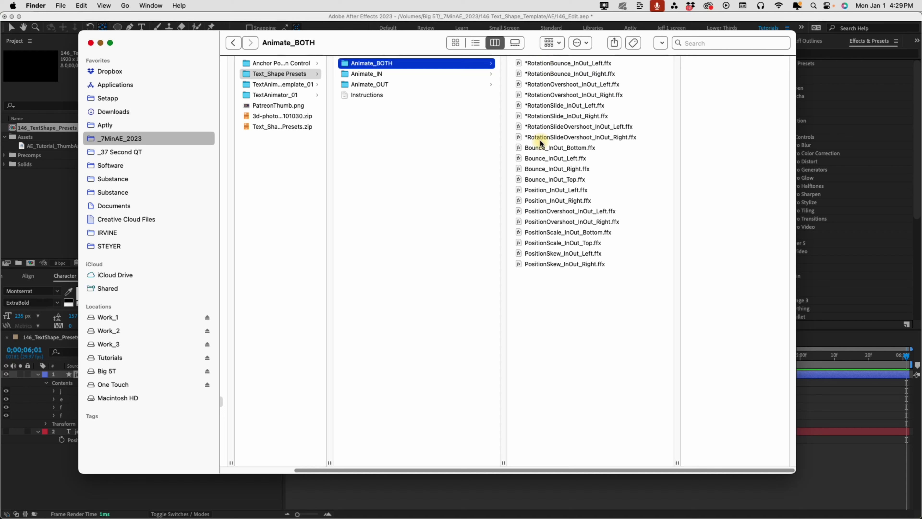
click(538, 140)
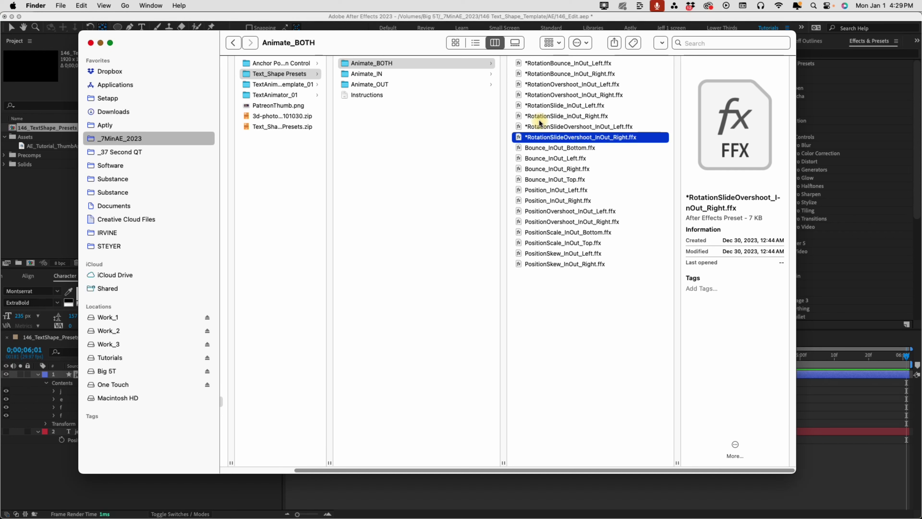
key(Down)
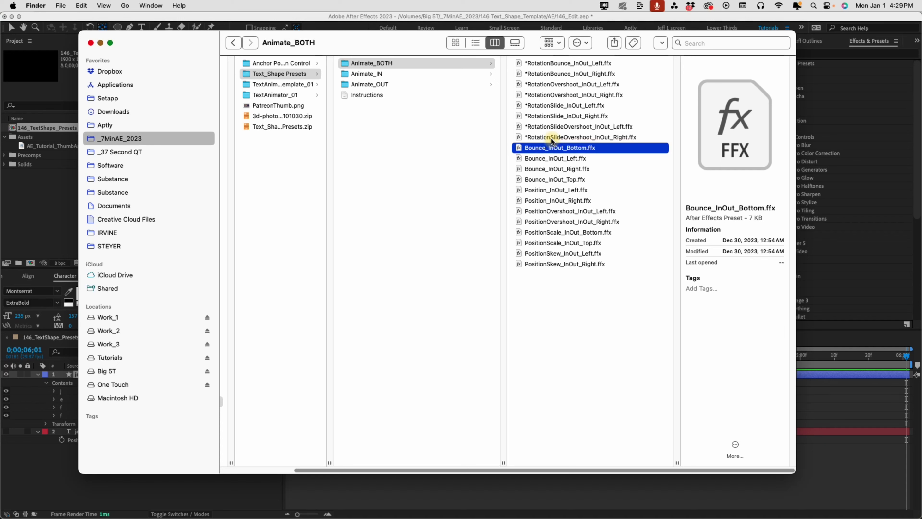
click(546, 63)
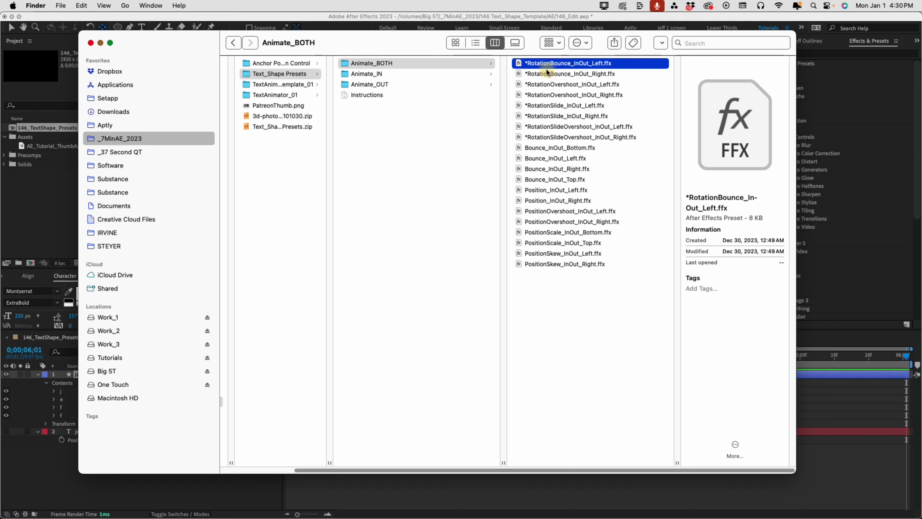
click(279, 74)
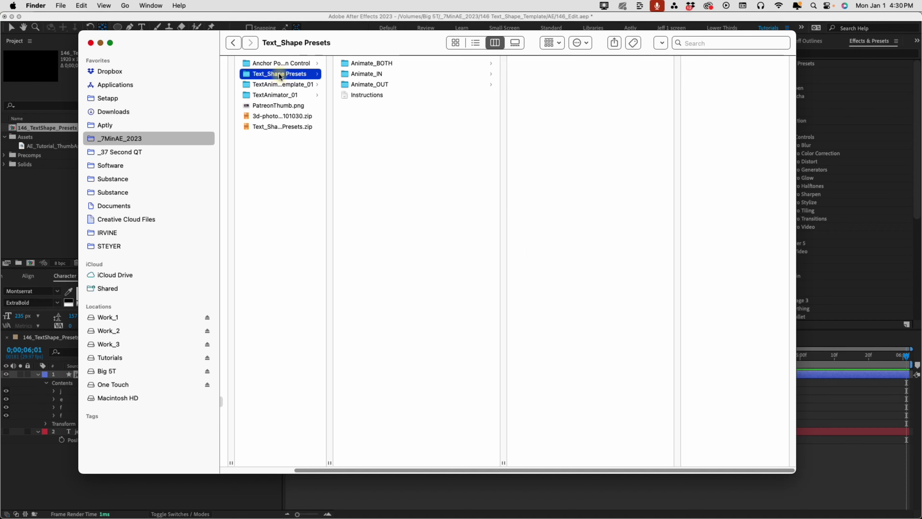
Copy the Text_Shape Presets name, find it under Documents/Adobe/After Effects 2023/User Presets, then minimize Finder
click(278, 73)
key(super+c)
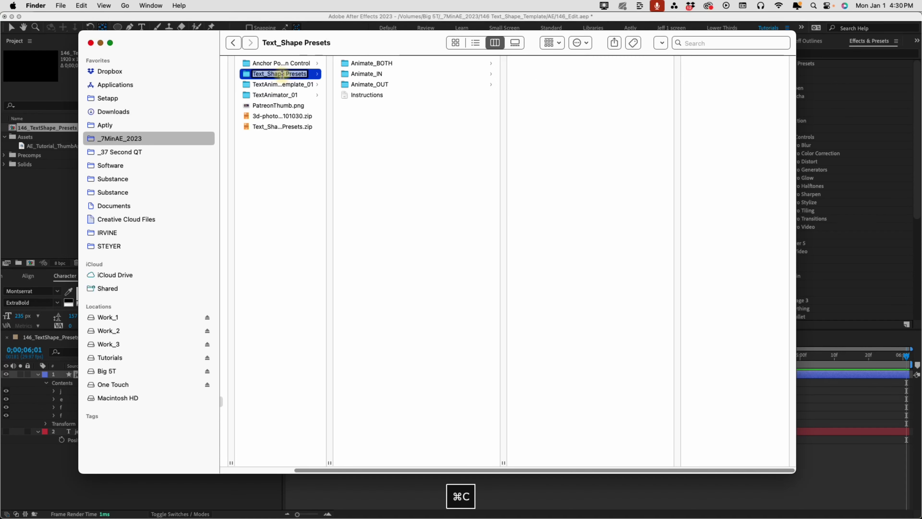
click(114, 206)
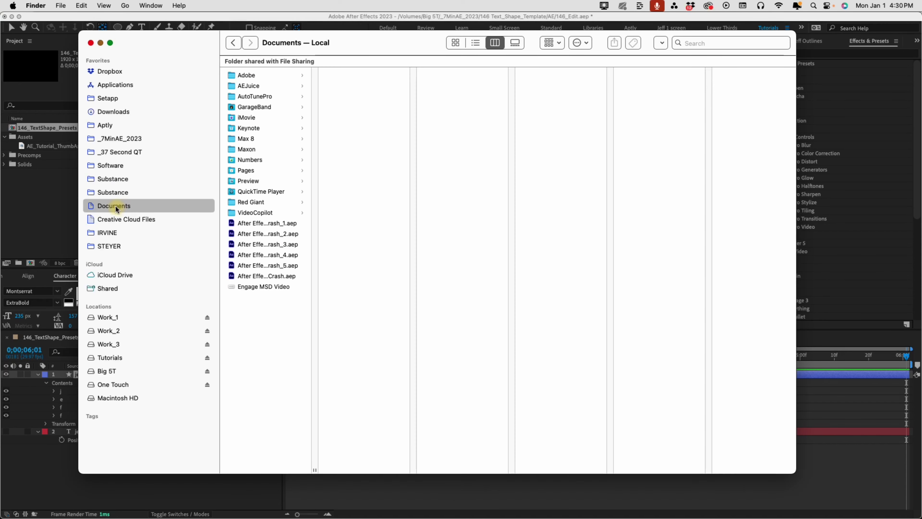
click(248, 75)
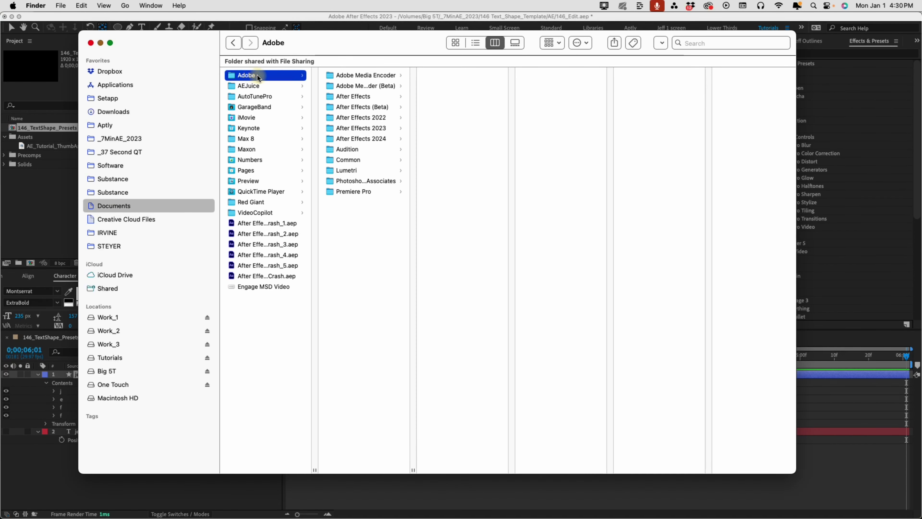
click(378, 128)
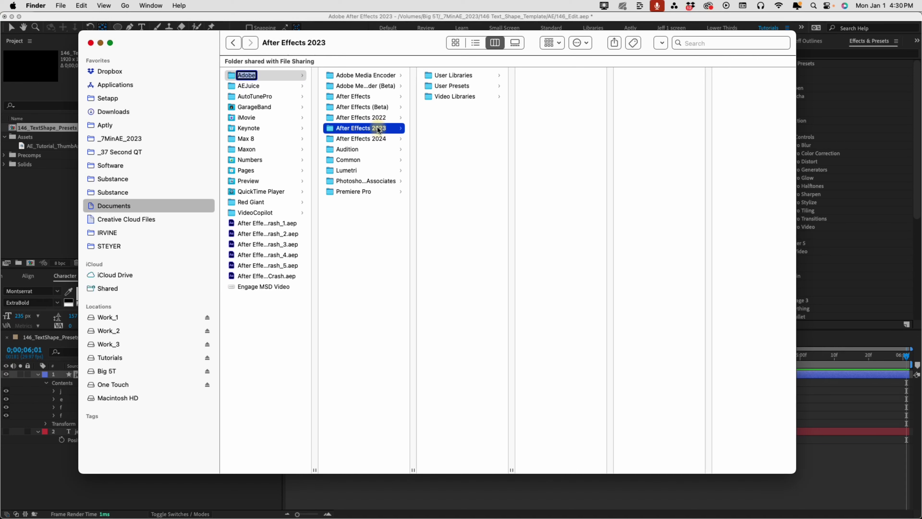
click(458, 86)
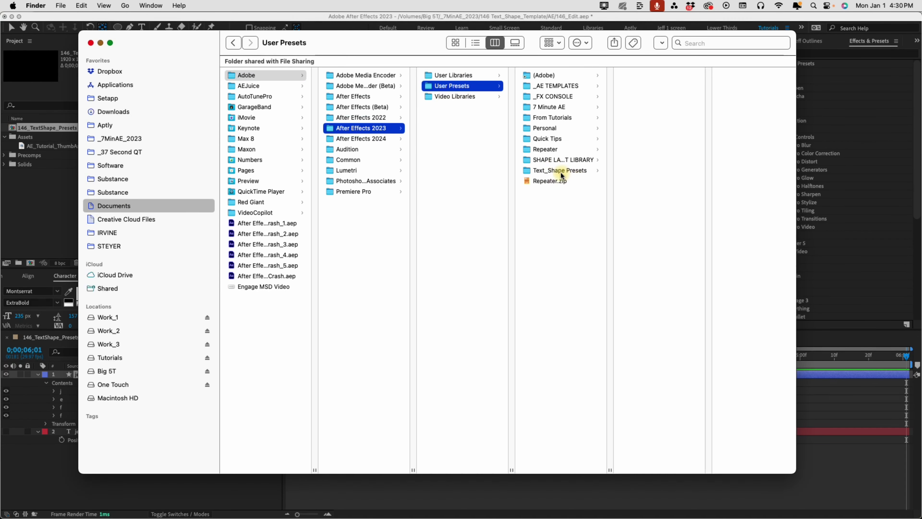
click(551, 174)
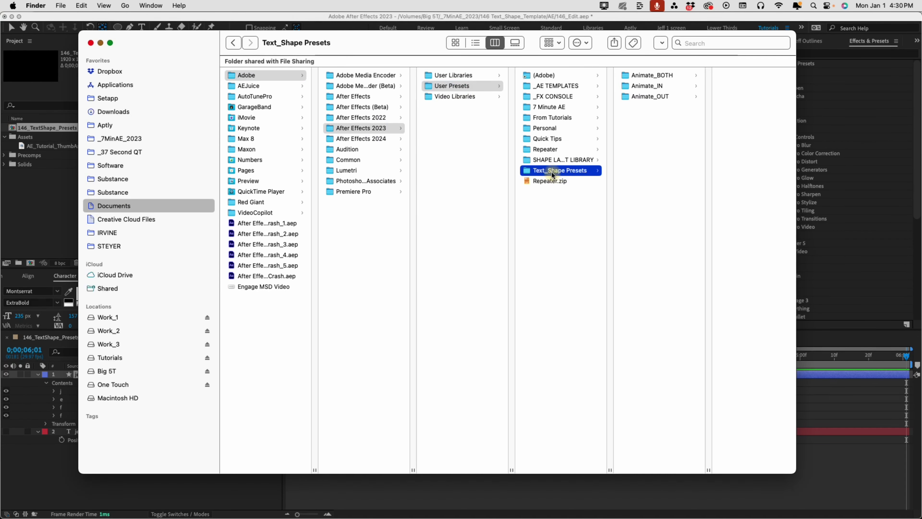
click(100, 43)
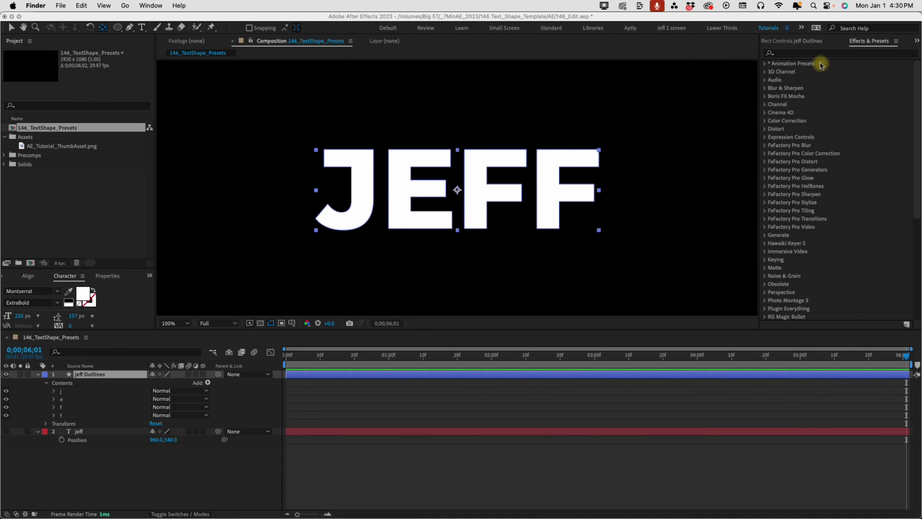
Refresh the Effects & Presets list and expand Animation Presets > User Presets > Text_Shape Presets > Animate_BOTH
right_click(859, 46)
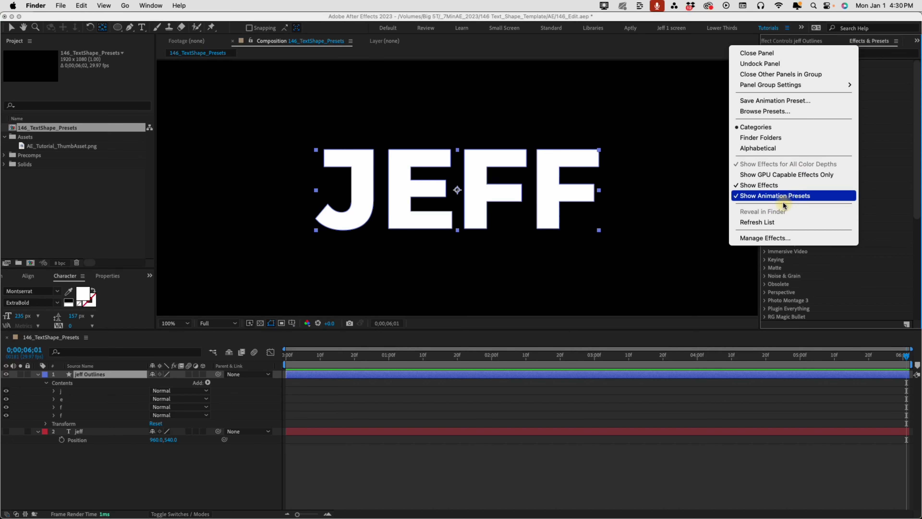
click(772, 225)
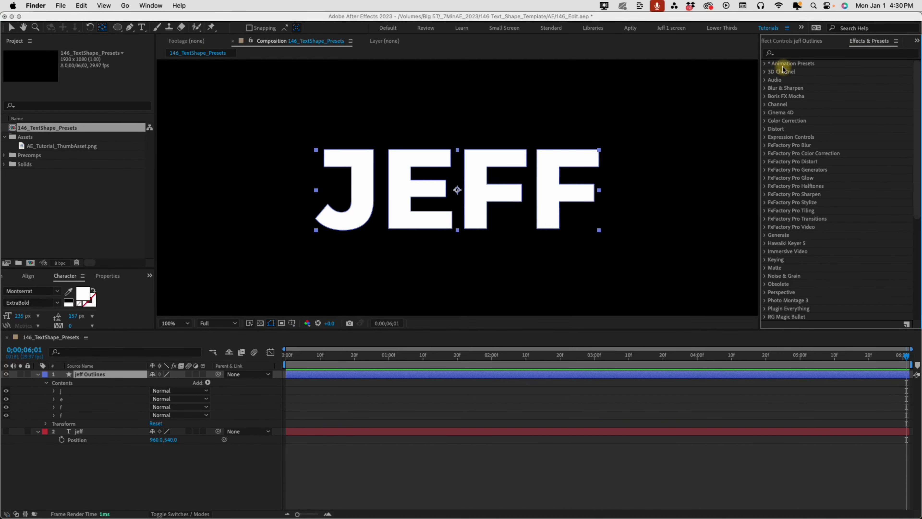
click(764, 67)
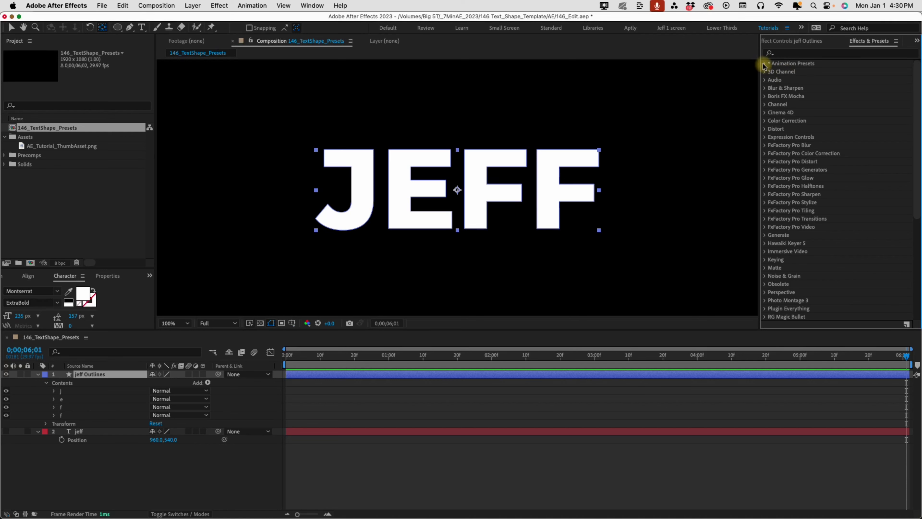
click(764, 64)
click(773, 81)
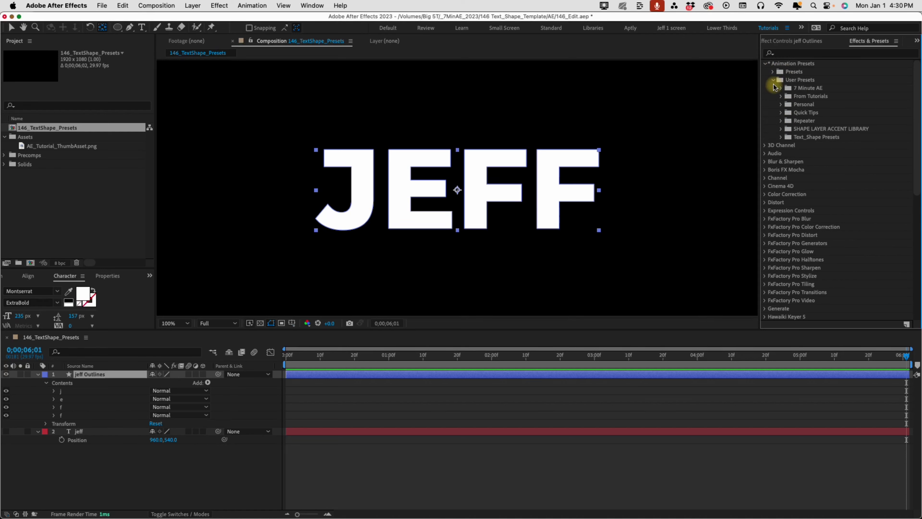
click(781, 137)
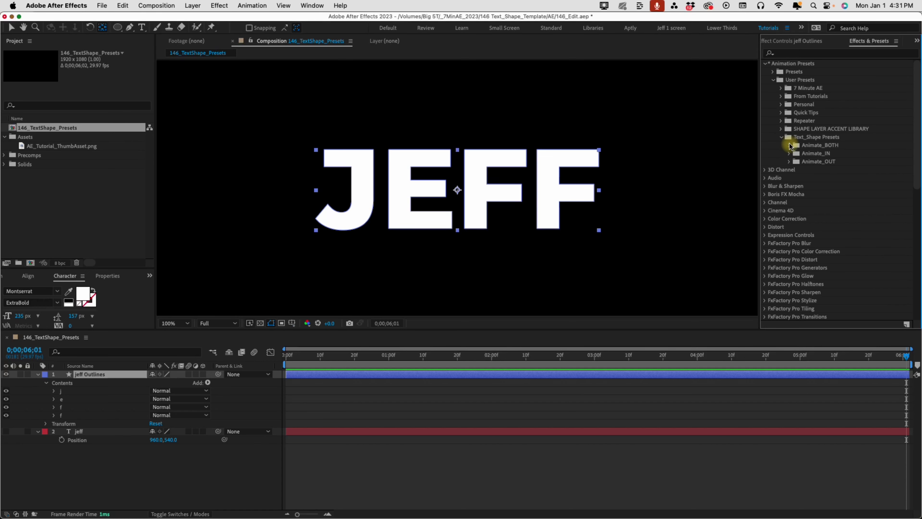
click(789, 146)
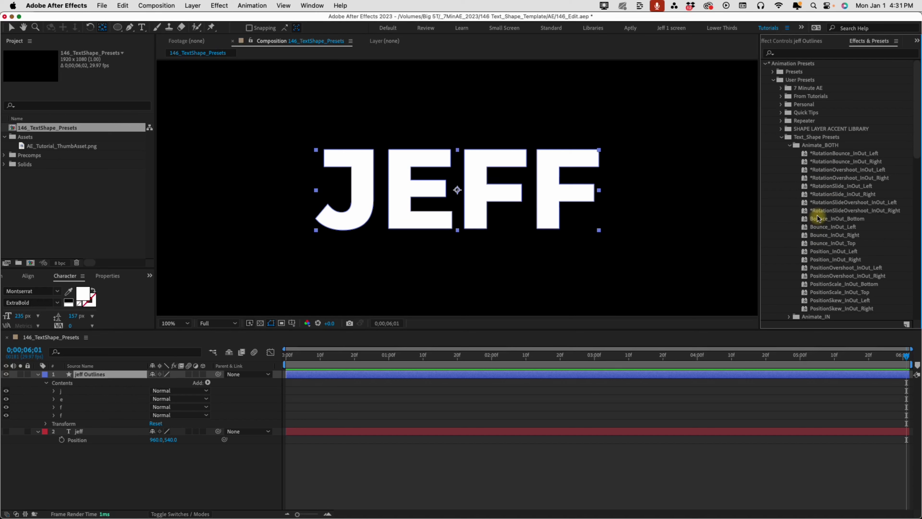
Browse Animate_IN and Animate_OUT, picking Bounce_fromTop and *RotationBounce_toLeft, then reopen Animate_BOTH
click(789, 145)
click(789, 152)
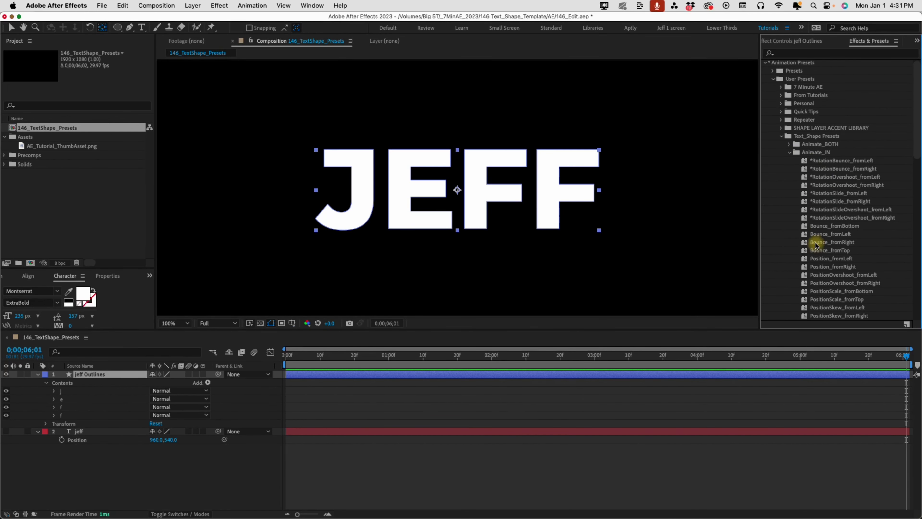
click(824, 251)
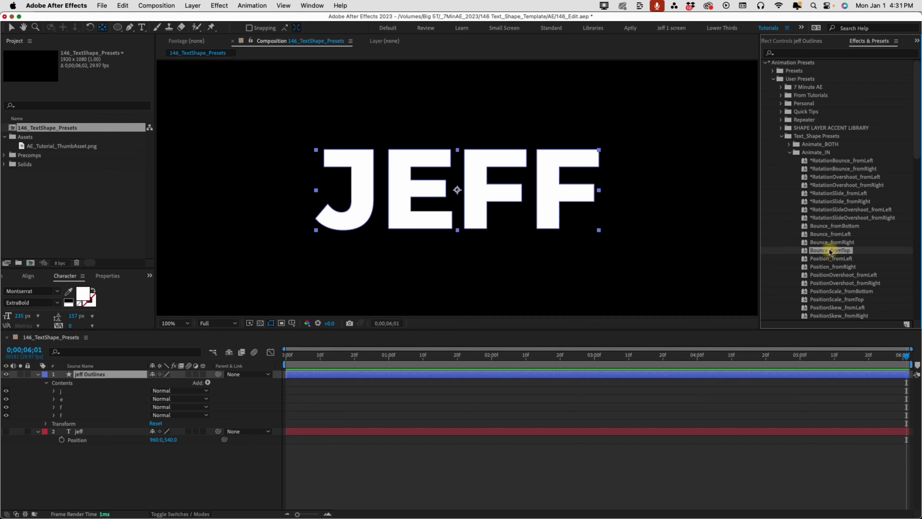
click(787, 152)
click(789, 161)
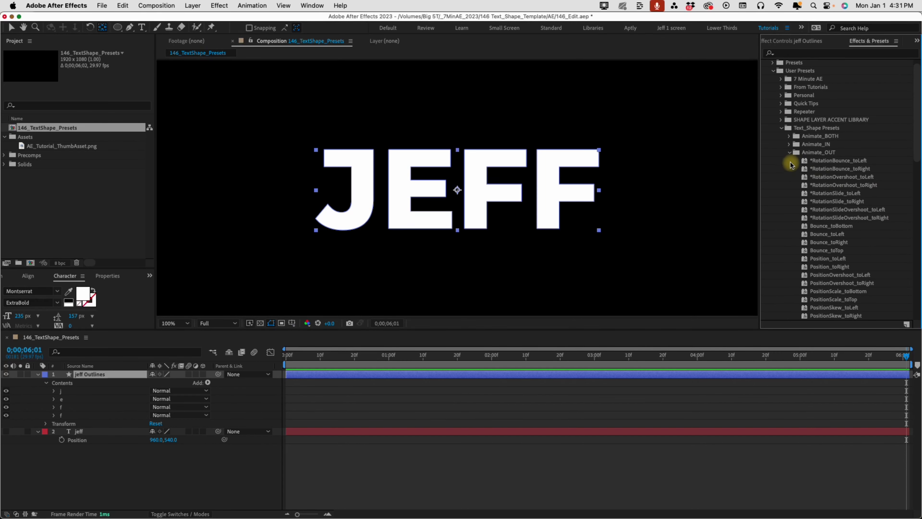
click(833, 162)
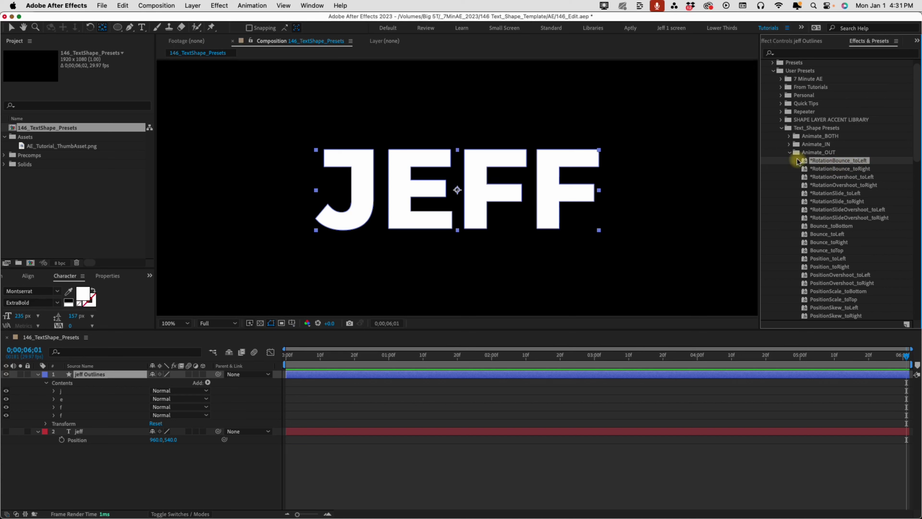
click(788, 153)
click(789, 136)
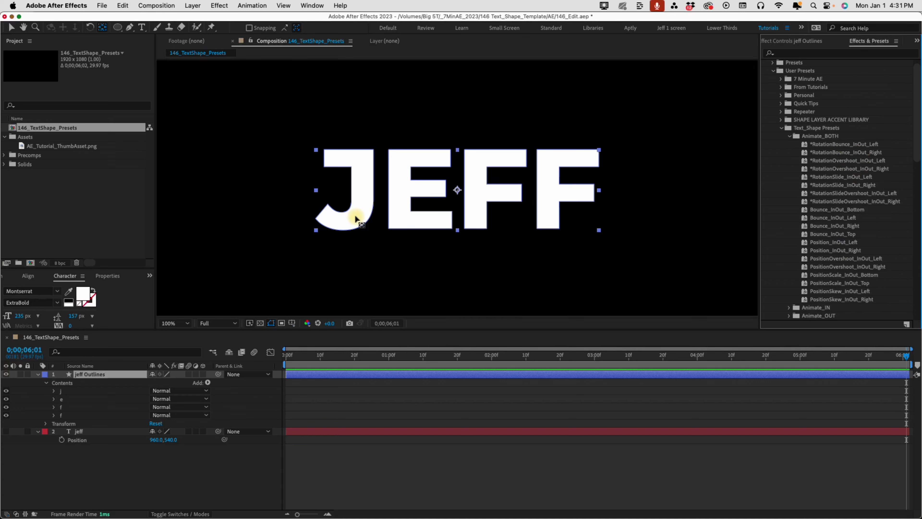
Expand the j group, try an anchor point of -97,0, undo it, and return to frame 0
click(76, 391)
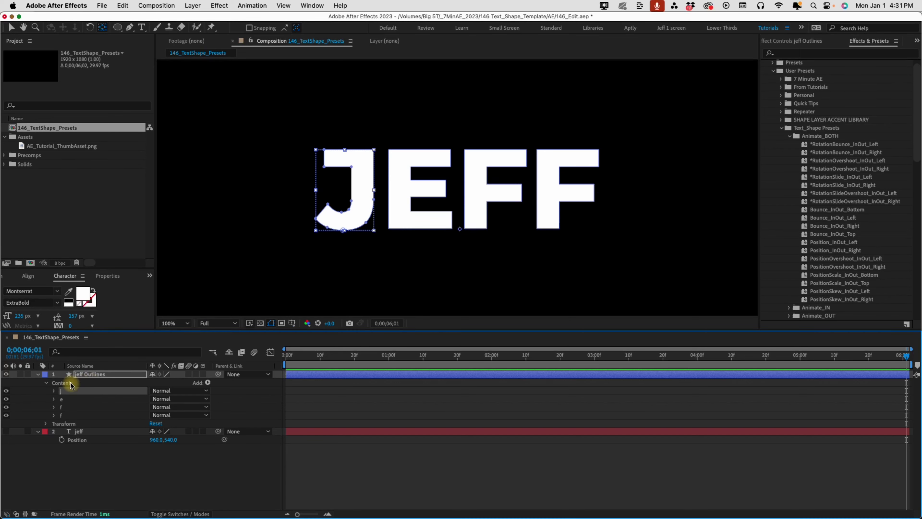
click(54, 391)
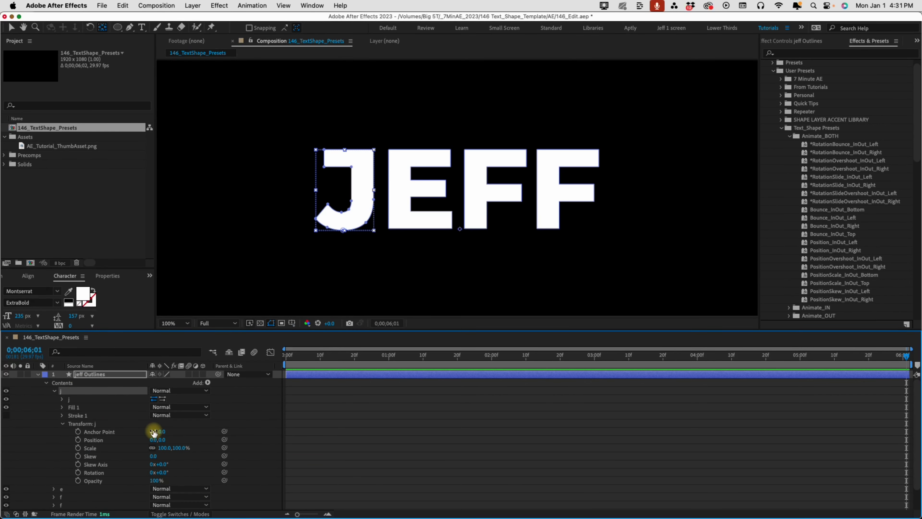
drag(154, 431, 120, 437)
key(super+z)
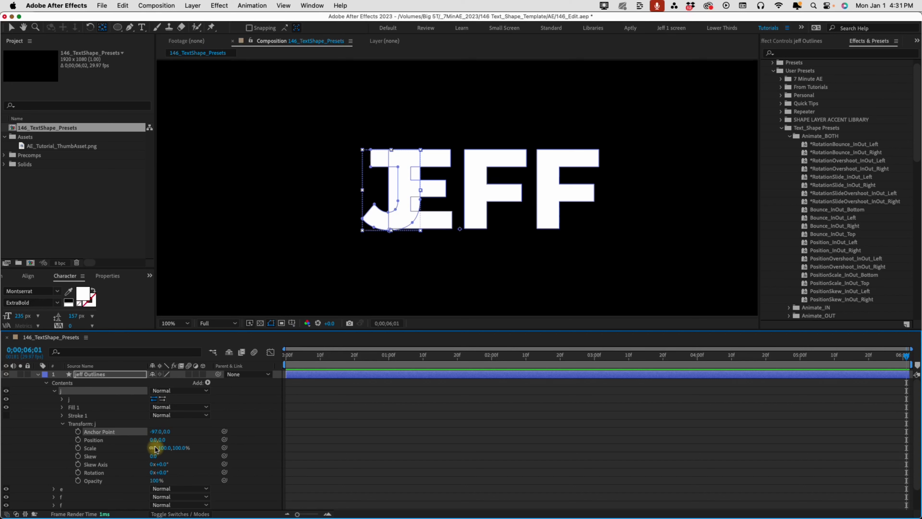
drag(285, 355, 286, 358)
key(super+z)
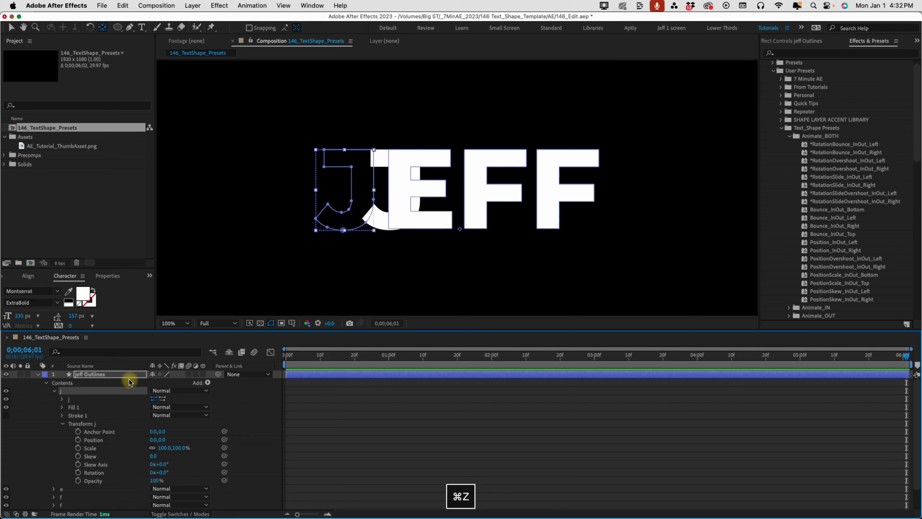
click(113, 374)
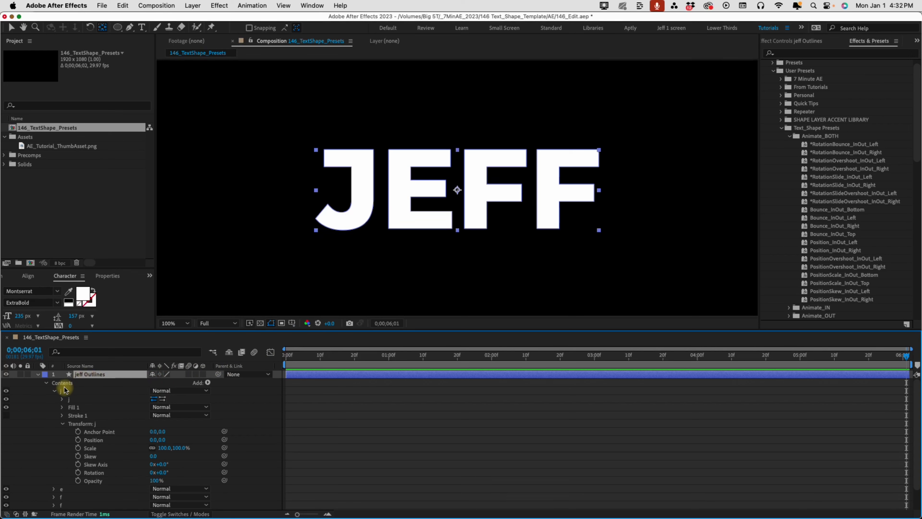
click(63, 424)
drag(296, 355, 285, 354)
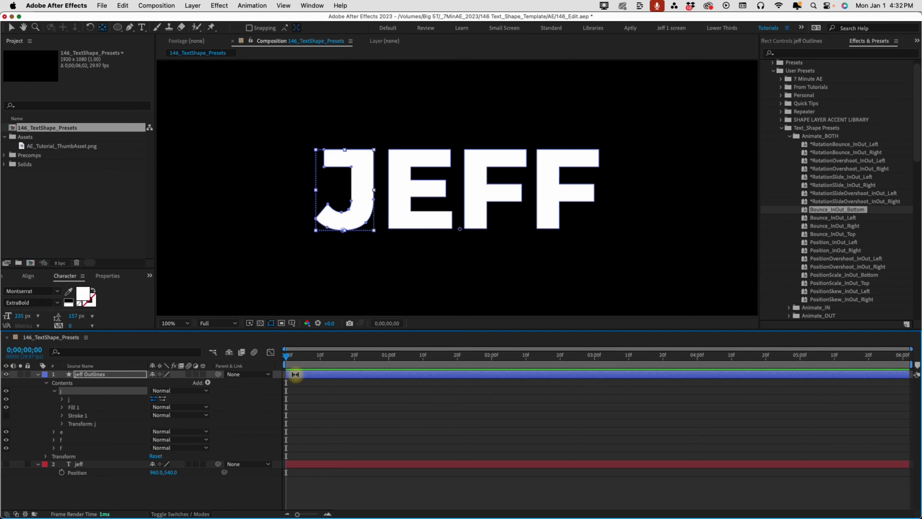
Apply the Bounce_InOut_Bottom preset to the j letter group and show its keyframes
key(v)
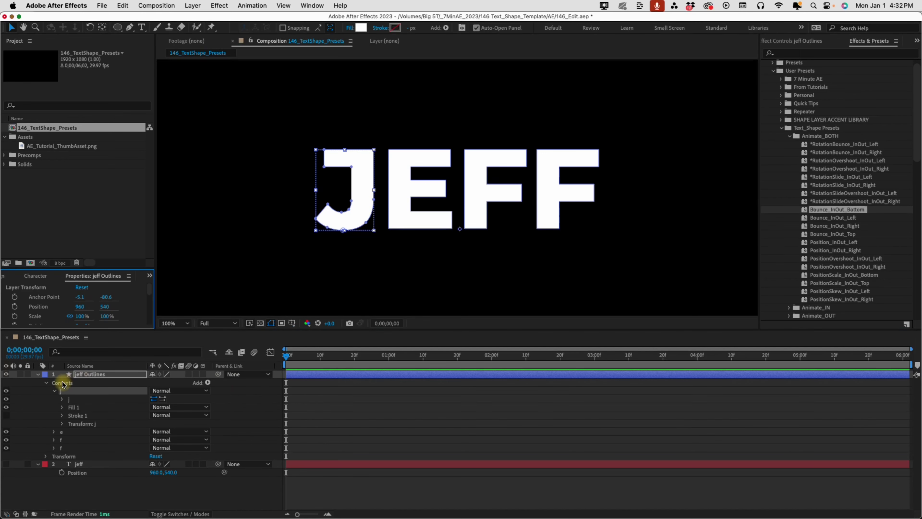
click(62, 399)
drag(823, 212, 298, 369)
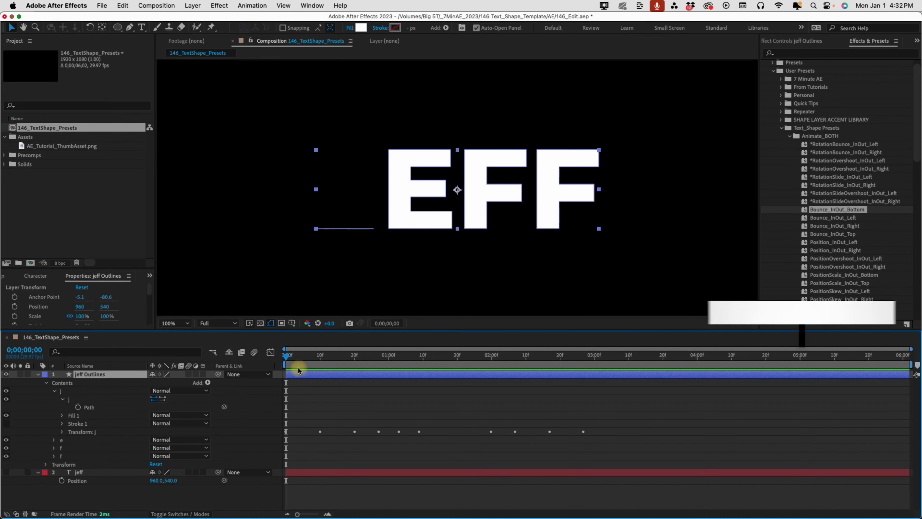
key(u)
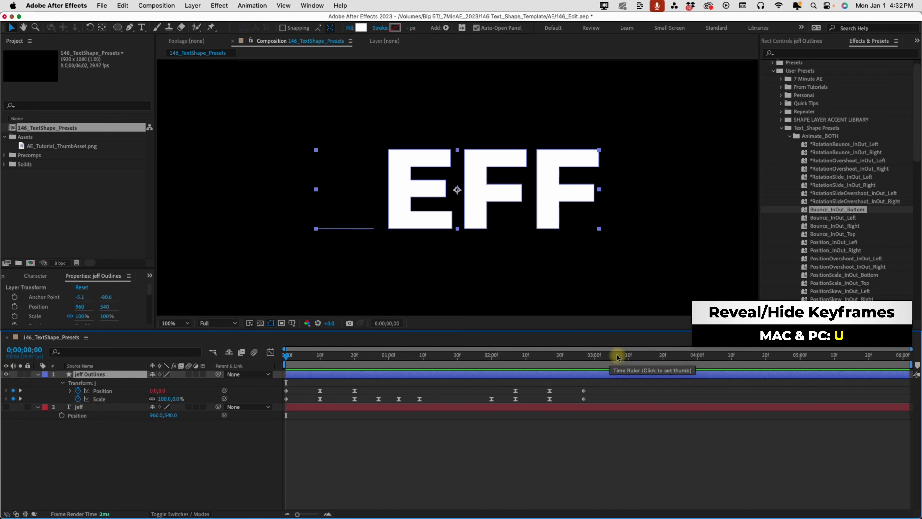
Preview the J bounce, shift its exit keyframes later, and extend the work area to about 4;10
click(617, 356)
key(space)
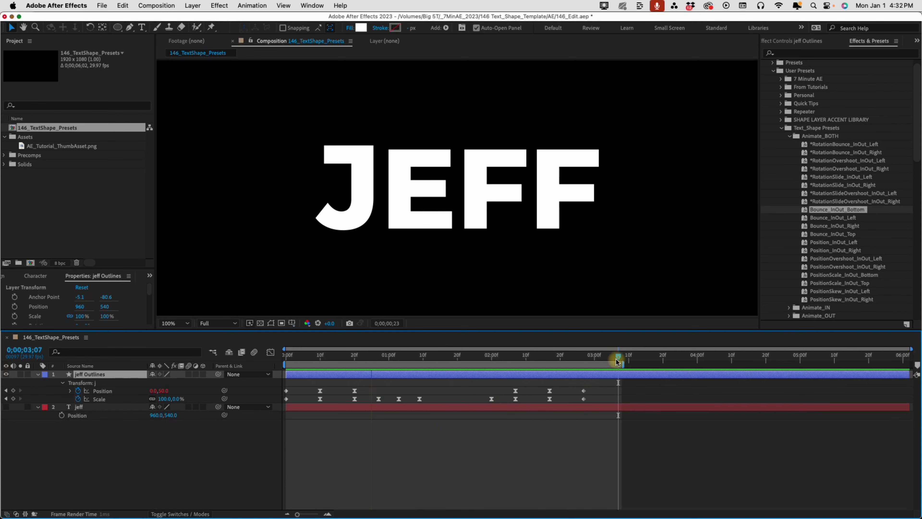
drag(616, 360, 491, 359)
drag(595, 380, 636, 403)
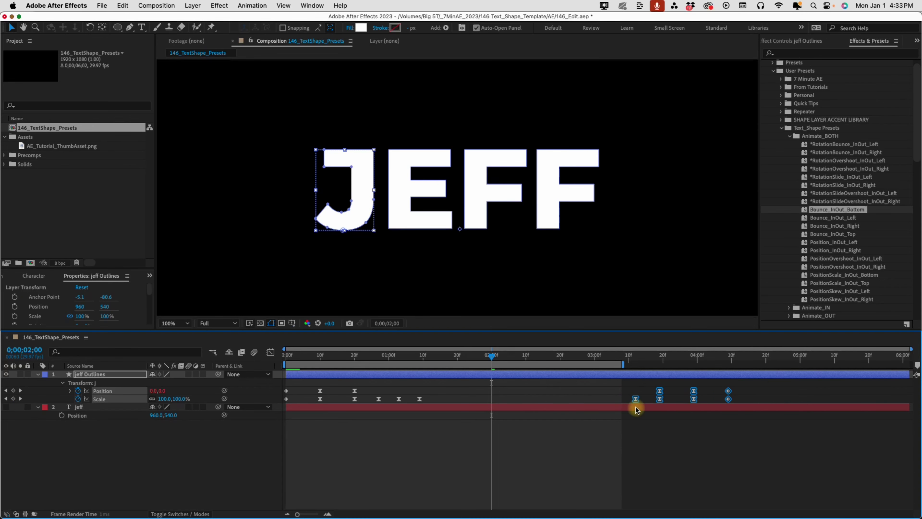
drag(623, 364, 736, 366)
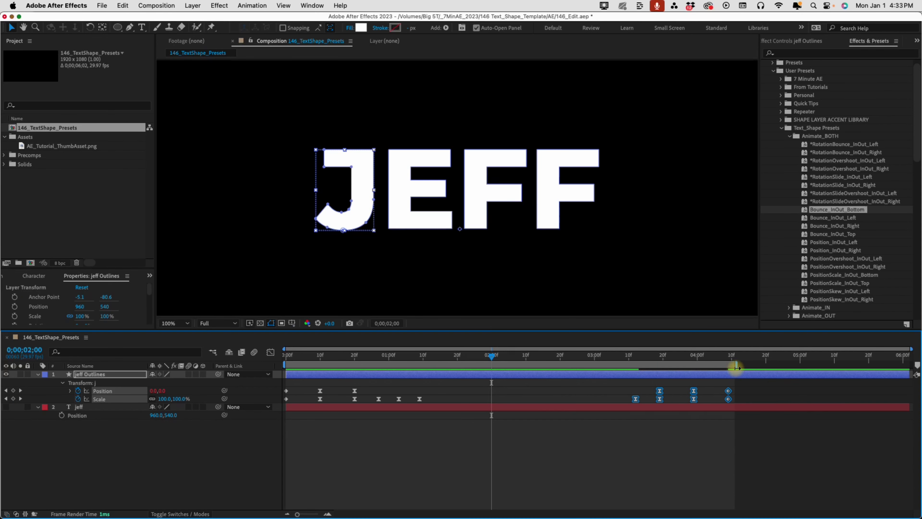
Collapse the j group's properties and return the playhead to the start of the comp
click(61, 384)
click(61, 384)
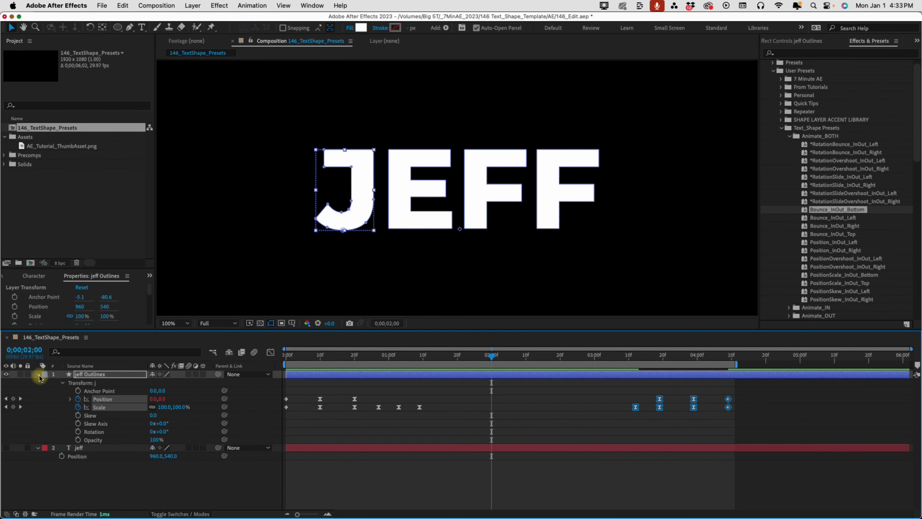
click(38, 375)
click(38, 374)
click(56, 391)
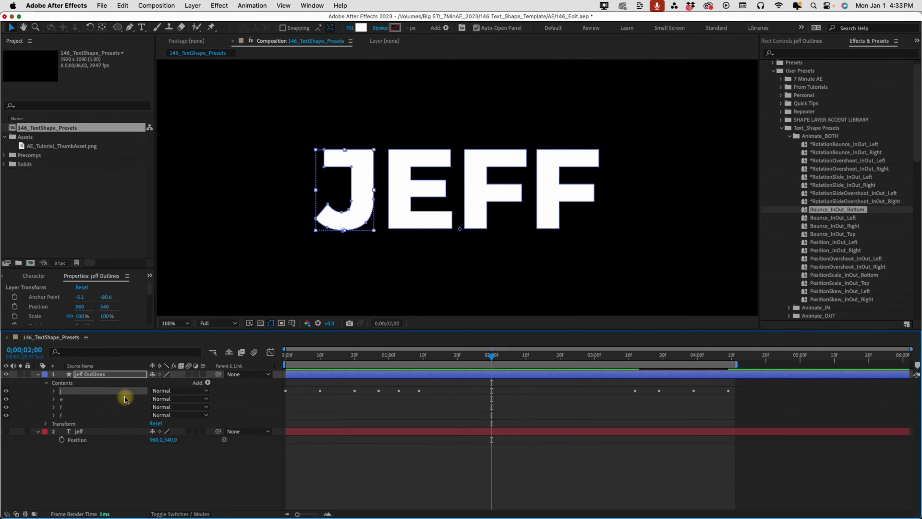
click(284, 361)
Give e PositionOvershoot_InOut_Left, first f PositionScale_InOut_Top, last f *RotationBounce_InOut_Right, then preview
click(63, 399)
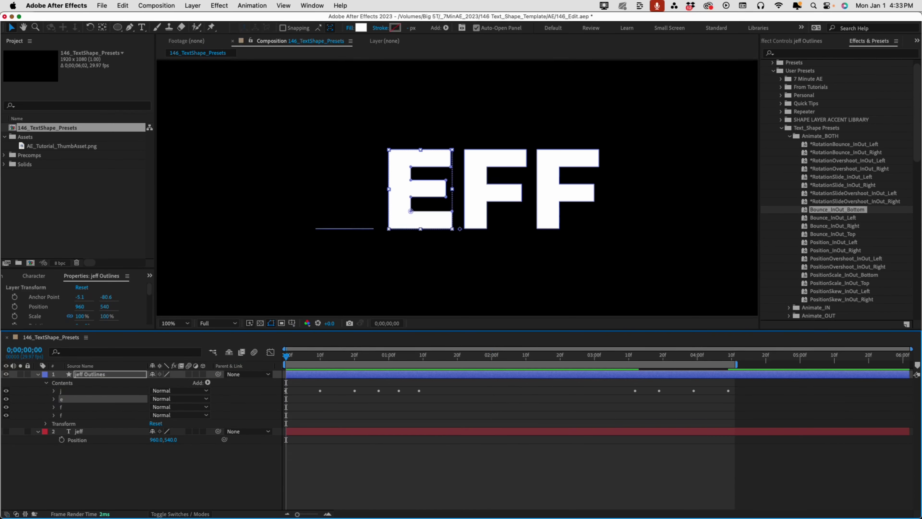
click(833, 259)
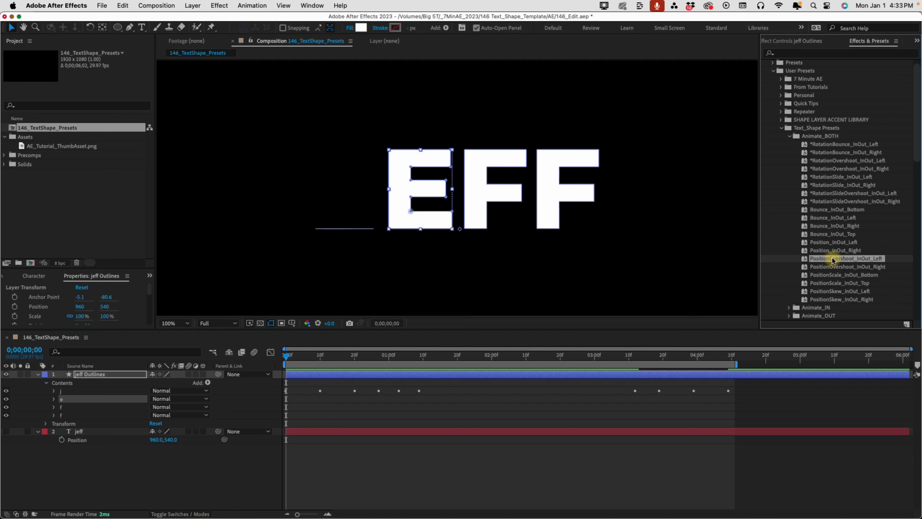
double_click(833, 258)
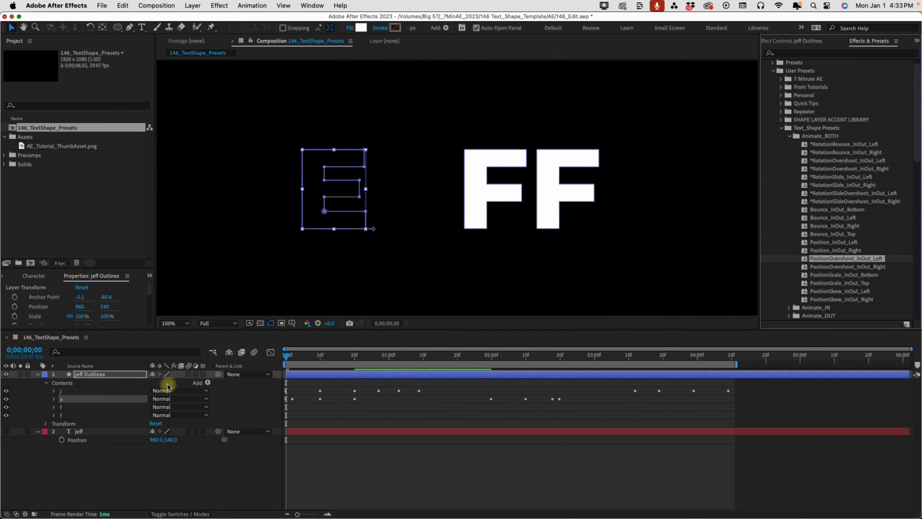
click(71, 408)
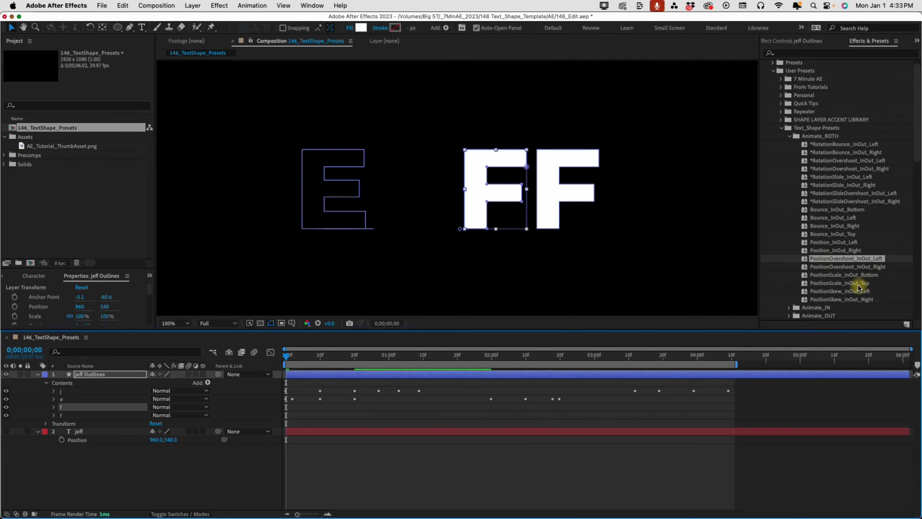
click(850, 284)
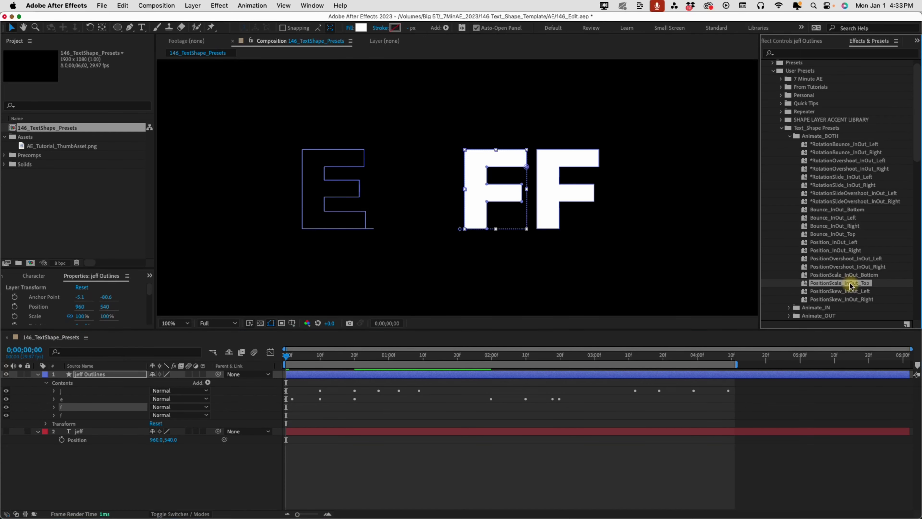
double_click(849, 284)
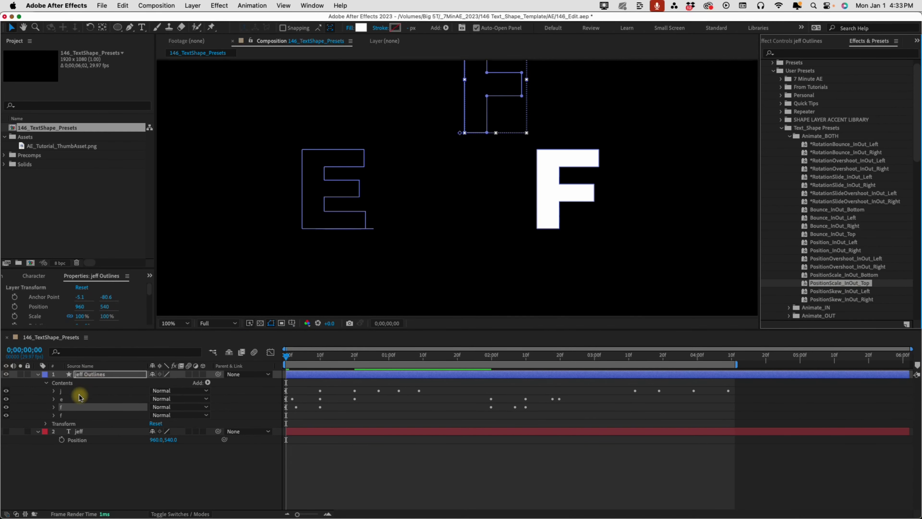
click(68, 414)
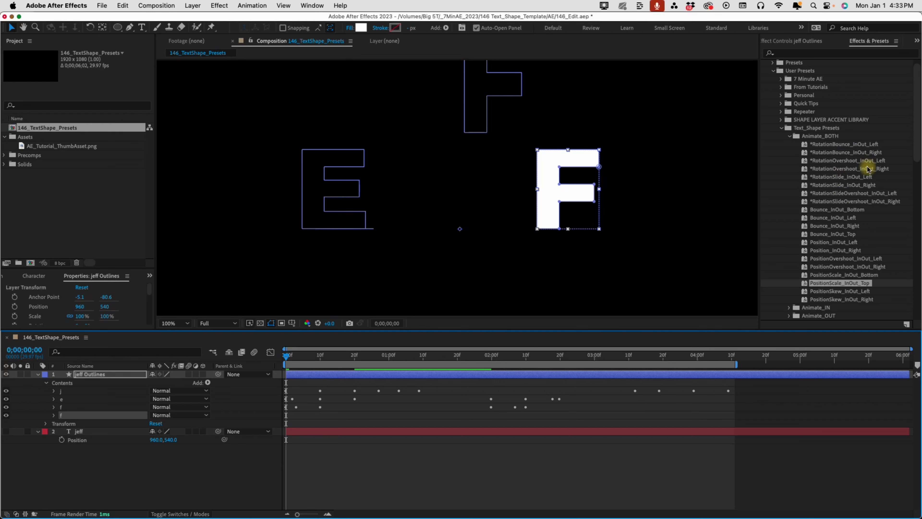
double_click(840, 155)
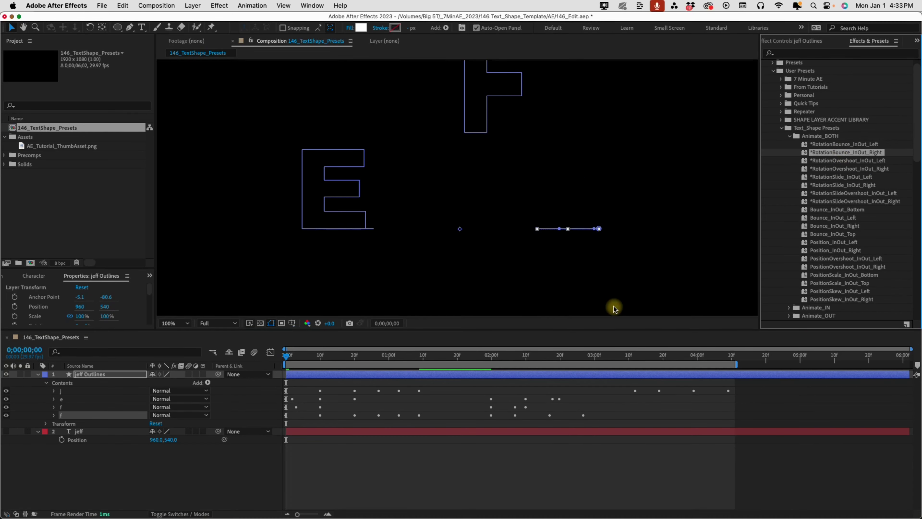
key(space)
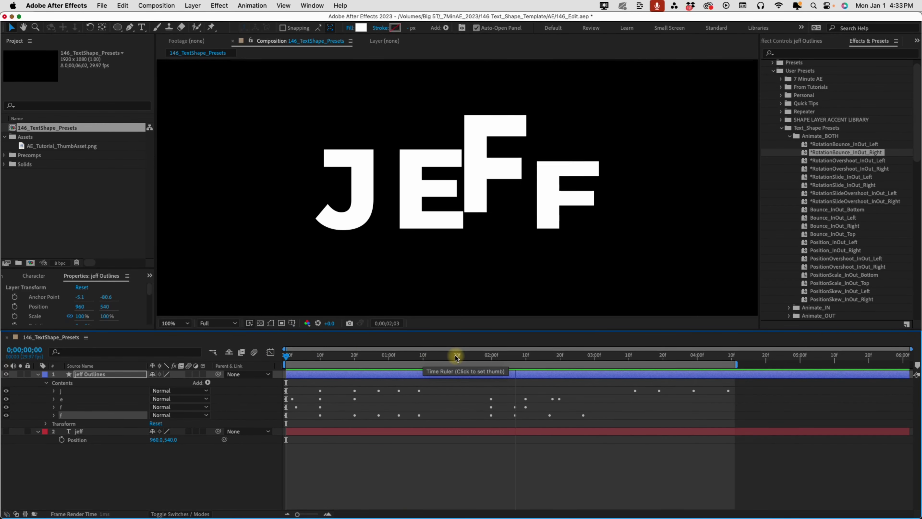
key(space)
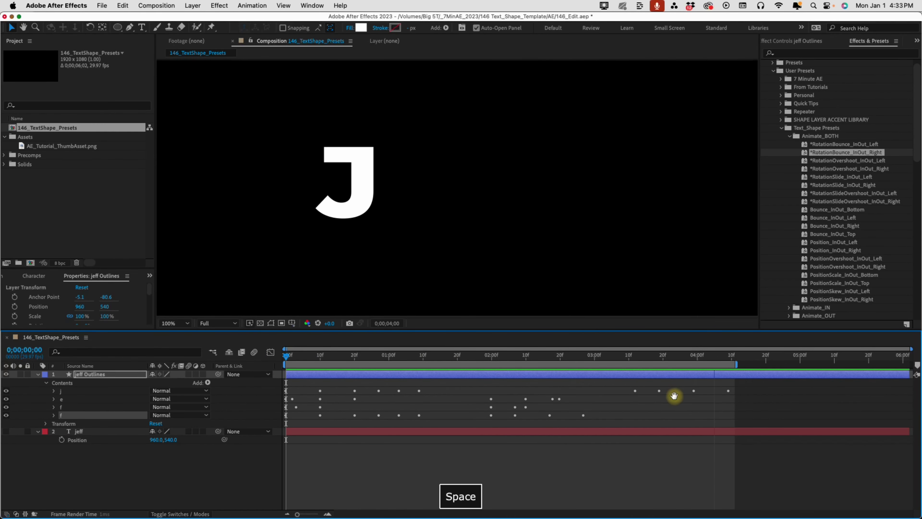
Drag the J's exit keyframes earlier so its out animation starts sooner
key(u)
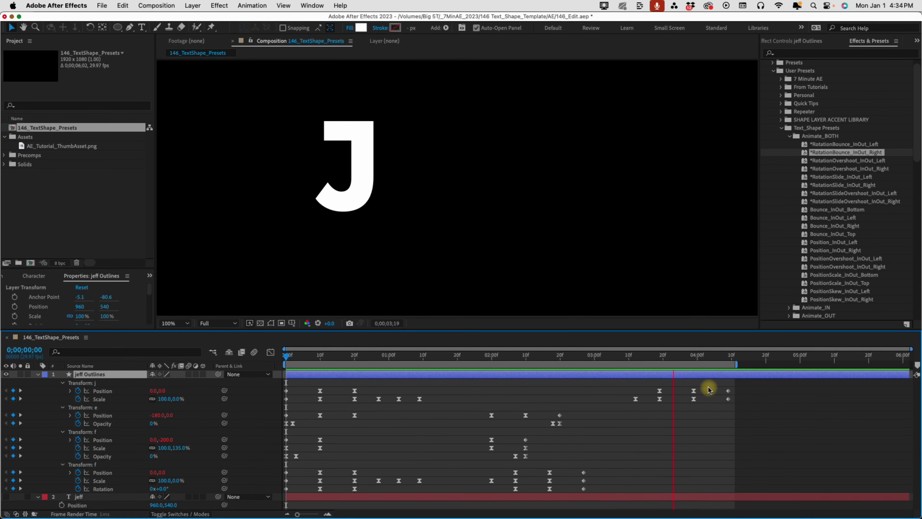
drag(629, 382, 757, 409)
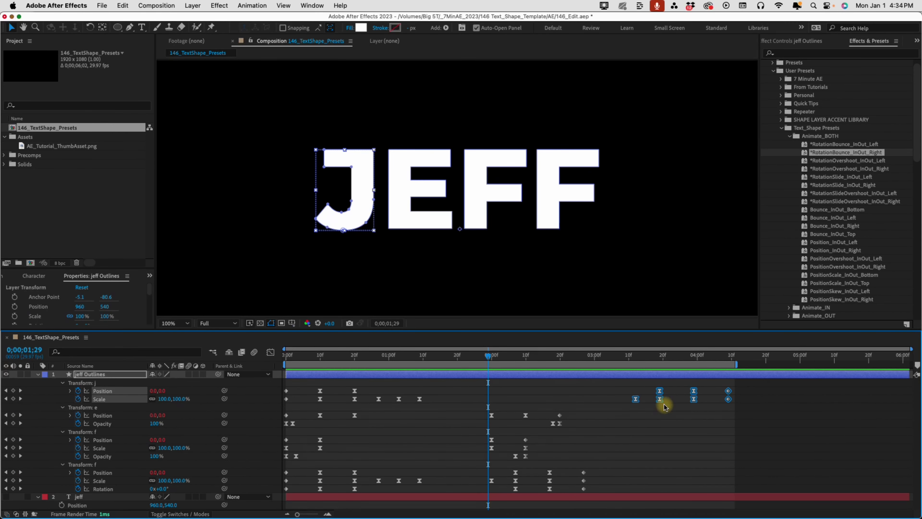
drag(664, 406, 519, 406)
click(609, 357)
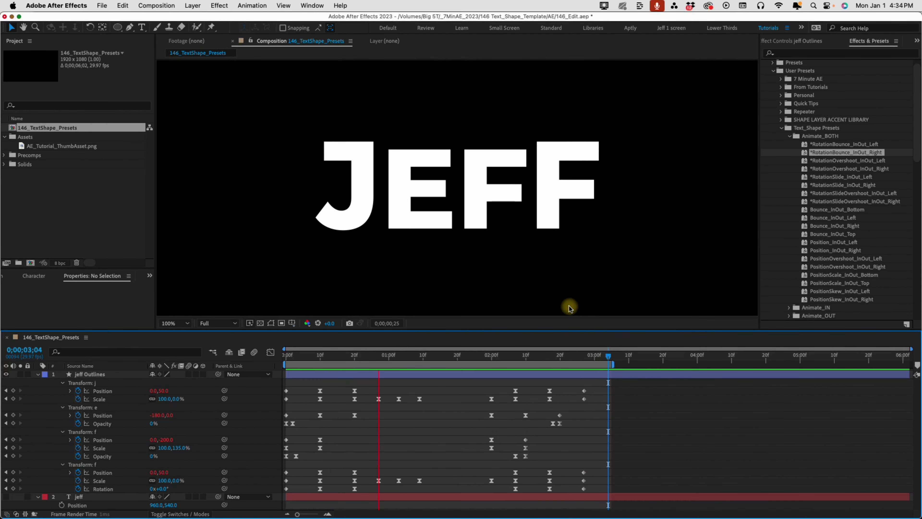
key(space)
click(490, 363)
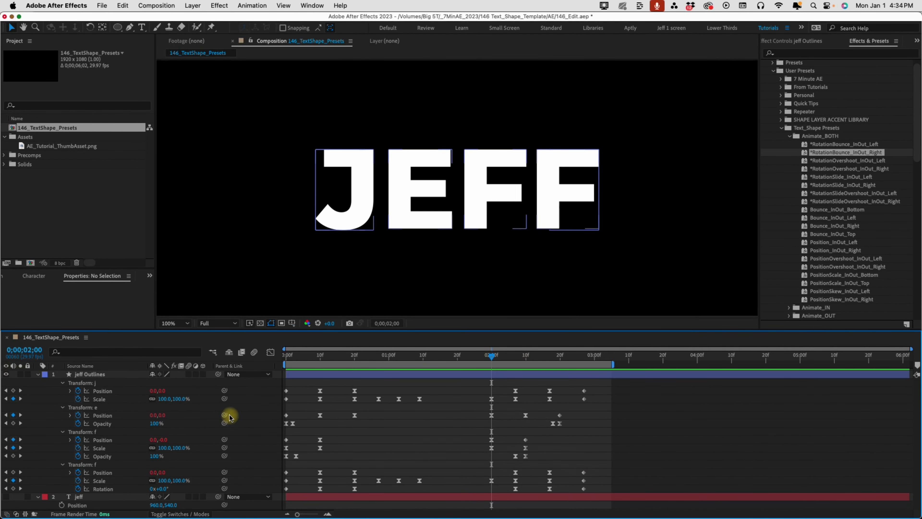
Shift the last f's anchor point to the right, then preview from the start
click(97, 465)
click(61, 465)
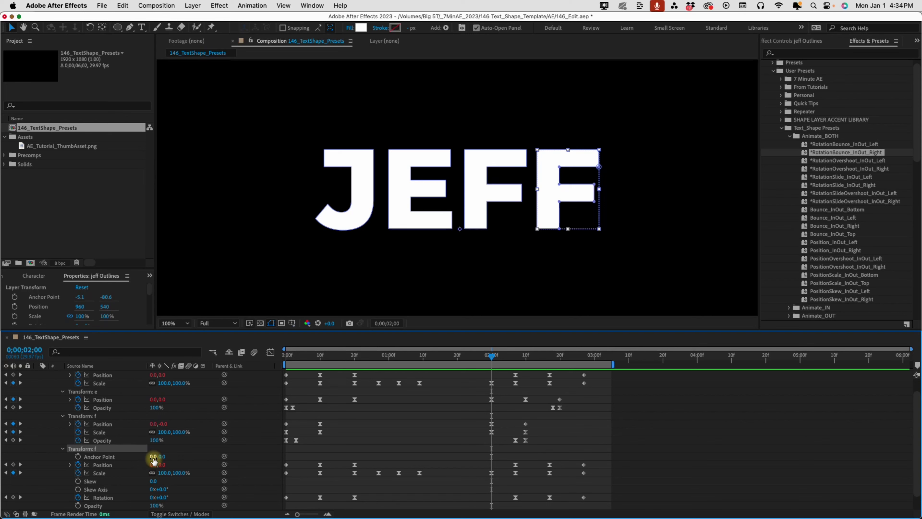
mouse_move(153, 458)
mouse_down()
mouse_move(139, 455)
mouse_move(164, 449)
mouse_up()
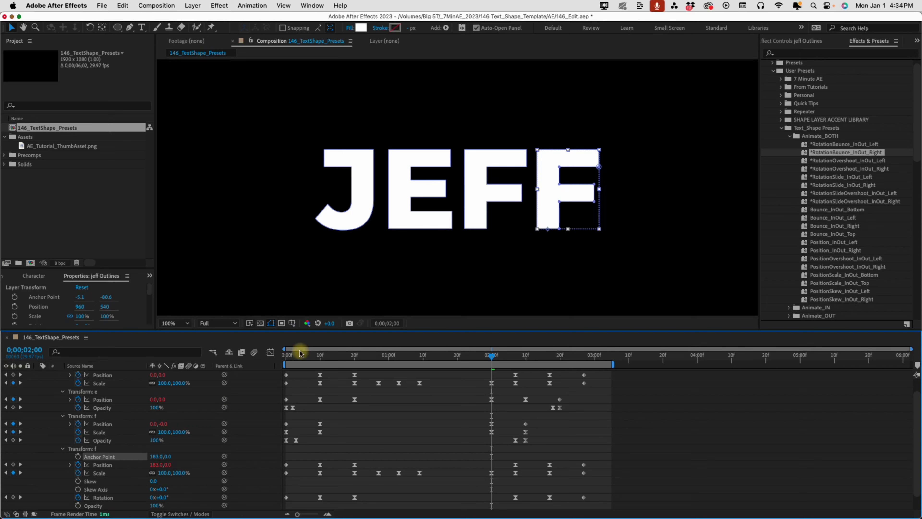
drag(298, 354, 278, 355)
key(space)
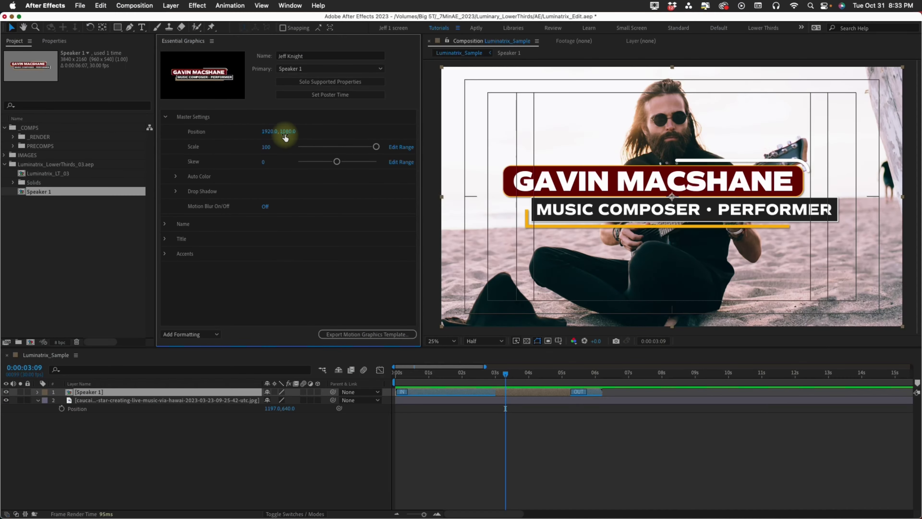
Scrub the lower third's Master Settings Position to 1552, 1393 in Essential Graphics
drag(284, 131, 265, 134)
drag(274, 132, 109, 135)
drag(288, 132, 380, 133)
drag(270, 131, 303, 133)
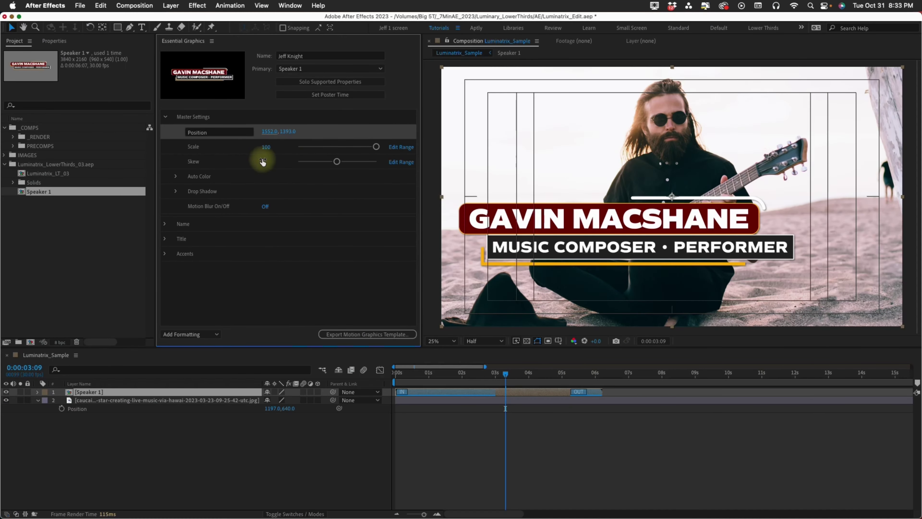
click(266, 147)
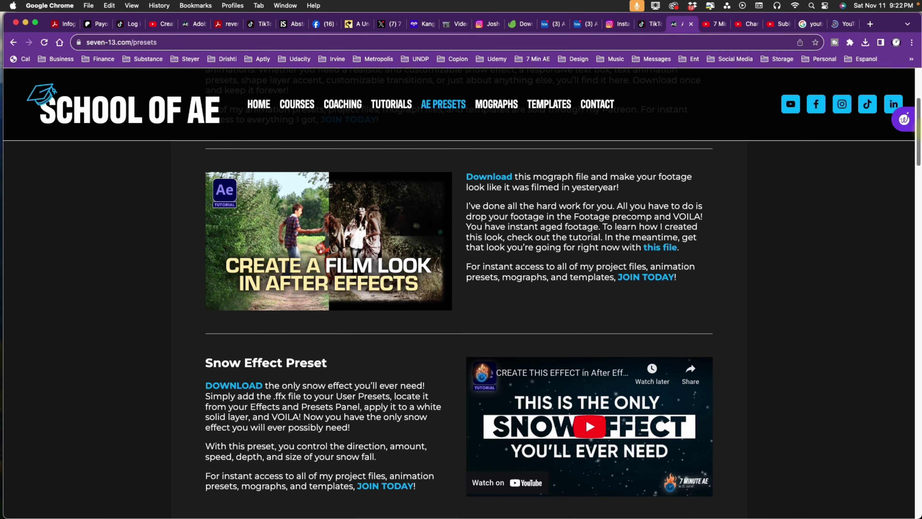
Scroll down the AE Presets page, then the Templates page to the Text Animator Tool Kit and Music Video Template
scroll(461, 290, down, 10)
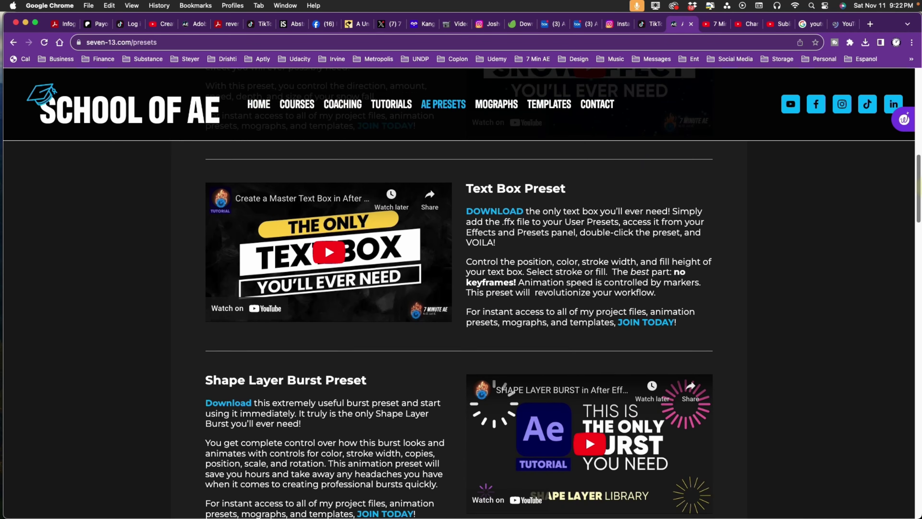
scroll(461, 291, down, 10)
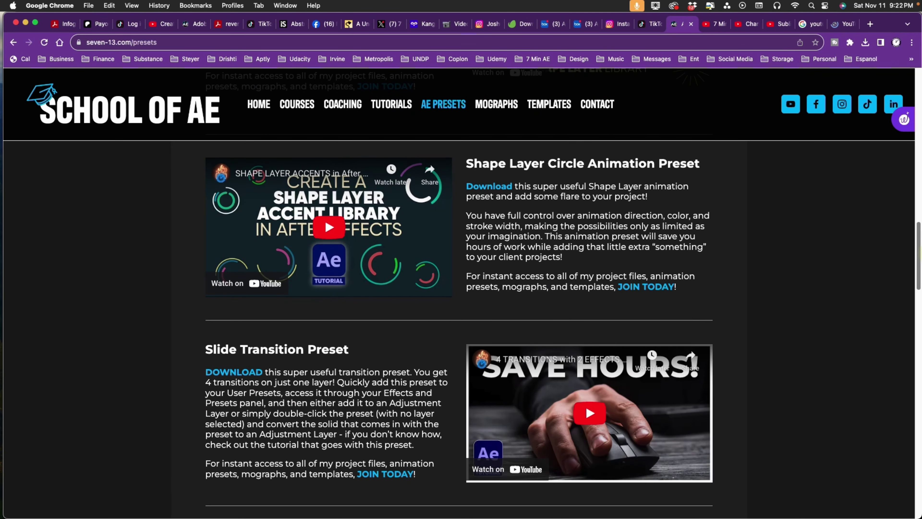
scroll(461, 290, down, 9)
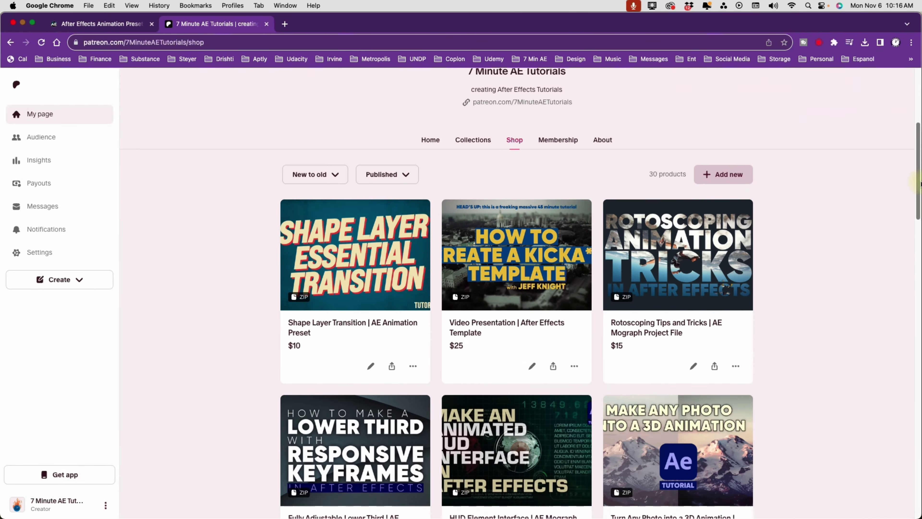
drag(918, 183, 918, 271)
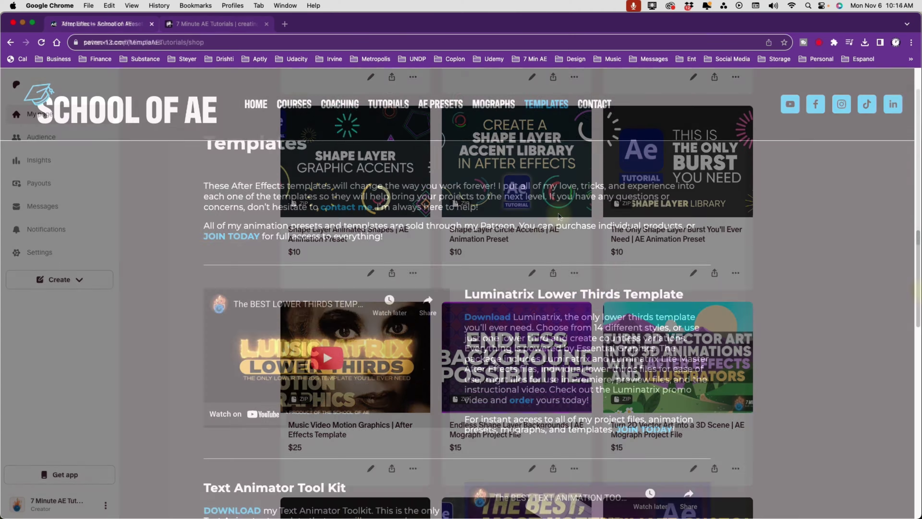
scroll(559, 216, down, 11)
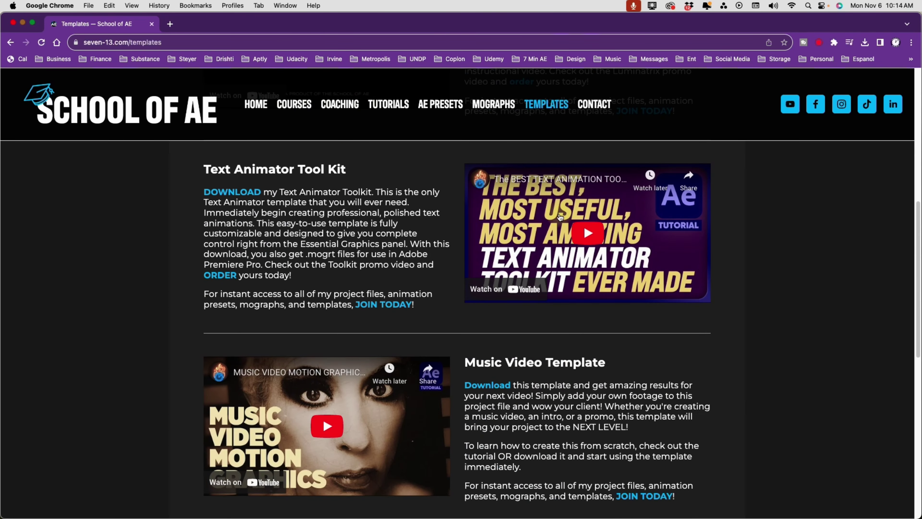
scroll(560, 216, down, 6)
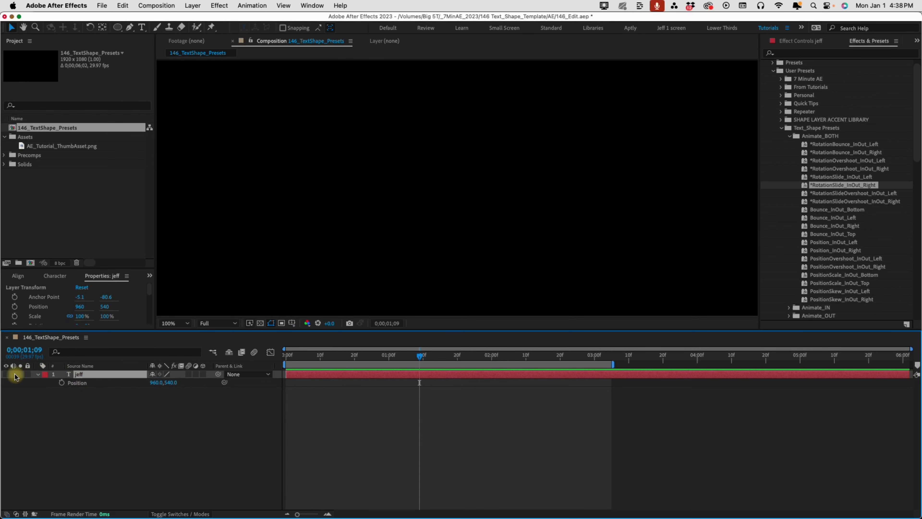
click(7, 374)
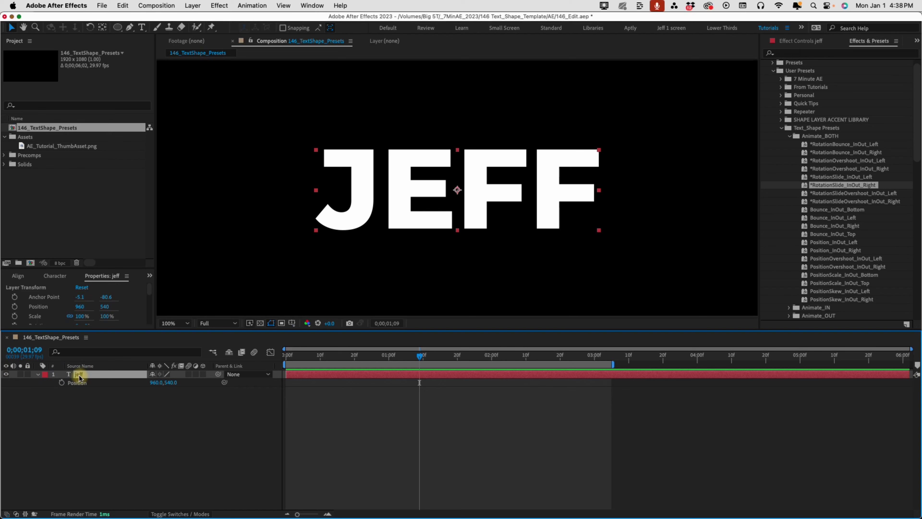
double_click(78, 374)
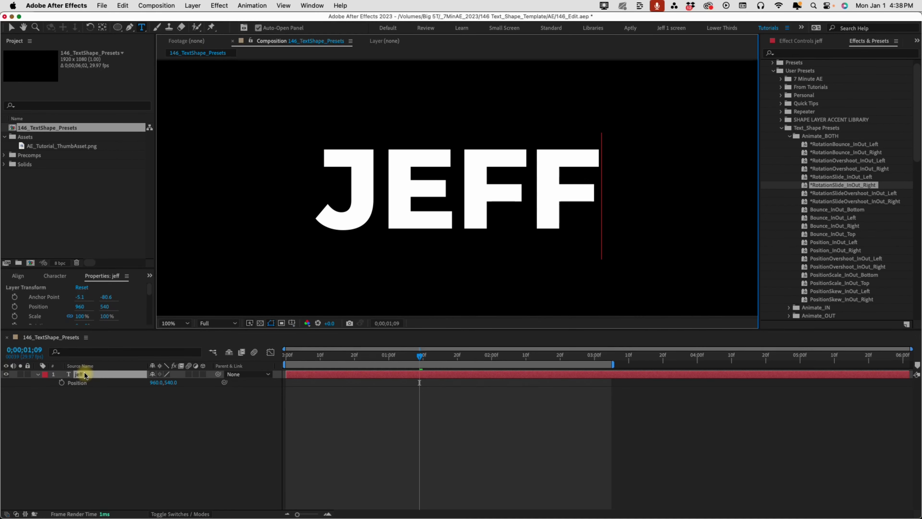
click(98, 425)
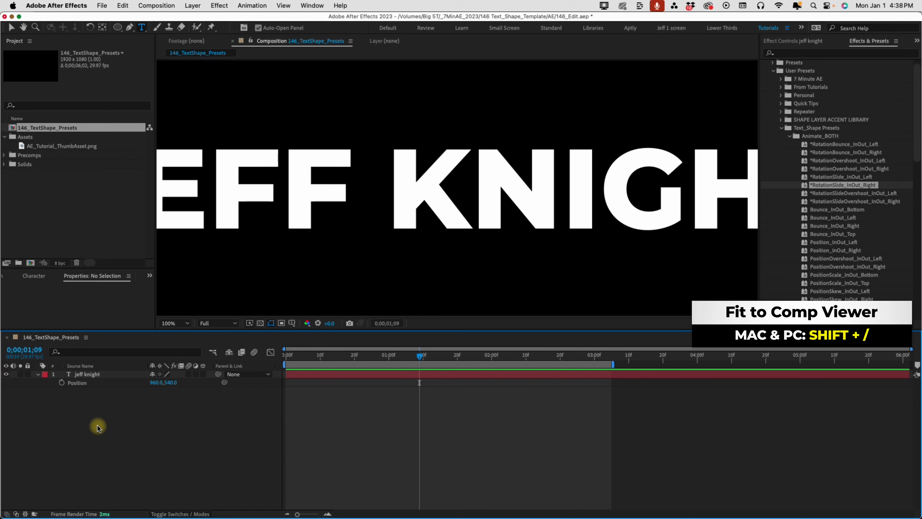
key(shift+/)
click(289, 376)
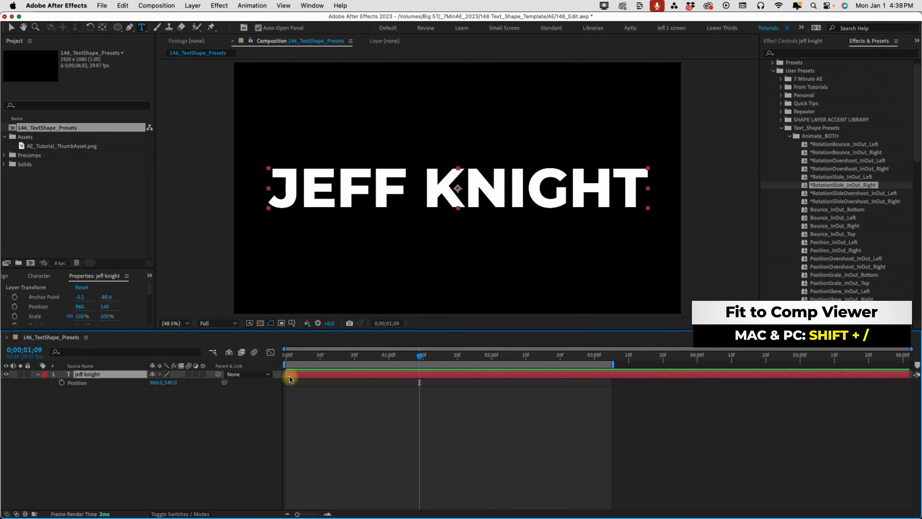
key(shift+s)
mouse_move(166, 390)
mouse_down()
mouse_move(113, 391)
mouse_move(151, 390)
mouse_up()
click(164, 391)
text(75)
click(301, 409)
key(Home)
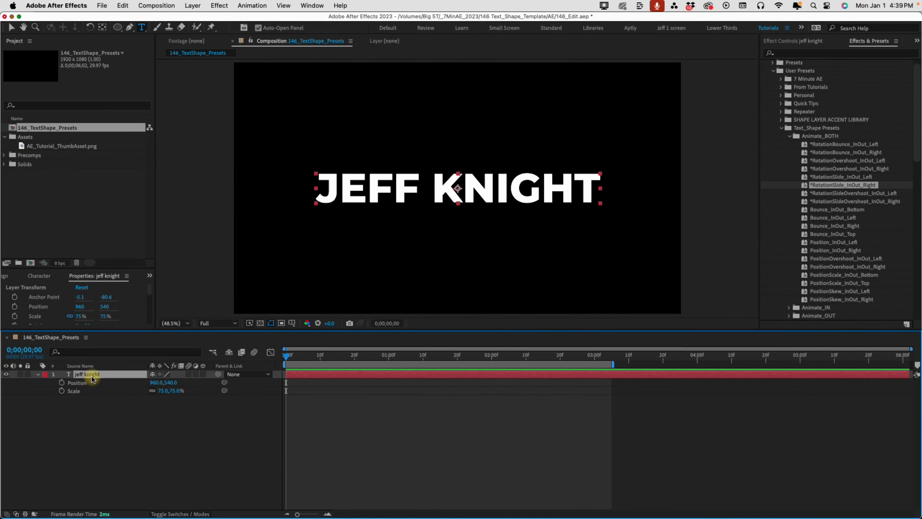
Convert the text layer to shapes with Create Shapes from Text
right_click(92, 376)
mouse_move(127, 423)
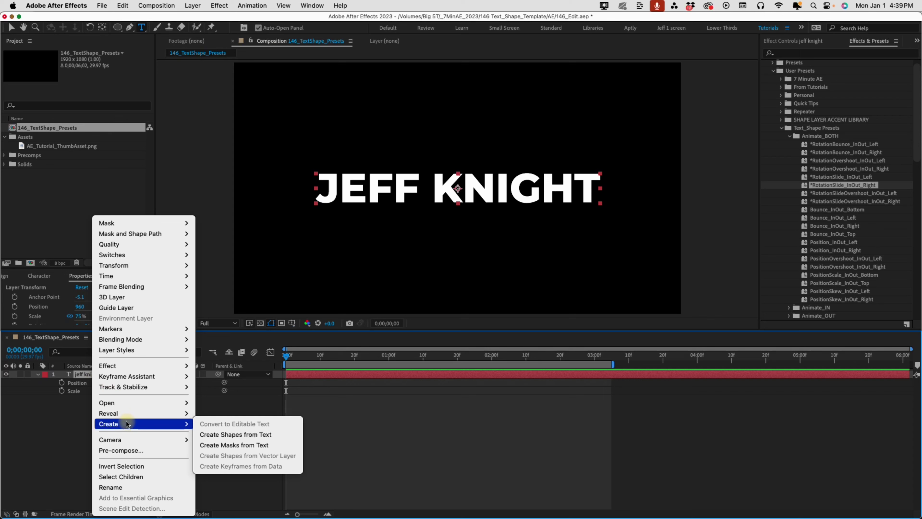
click(260, 435)
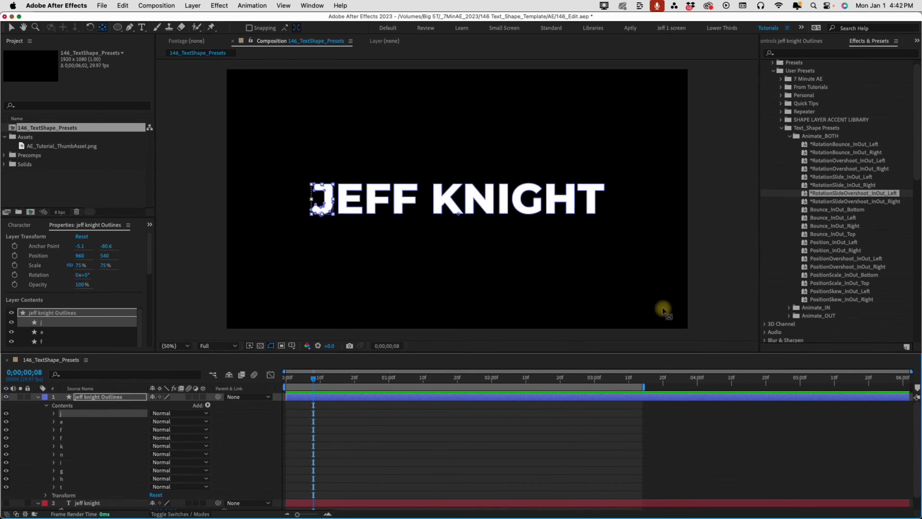
Apply RotationBounce_InOut_Left to J, RotationSlide_InOut_Left to E, Bounce_InOut_Left/Right to the Fs, and Position_InOut_Left to N
click(866, 146)
double_click(866, 146)
click(69, 422)
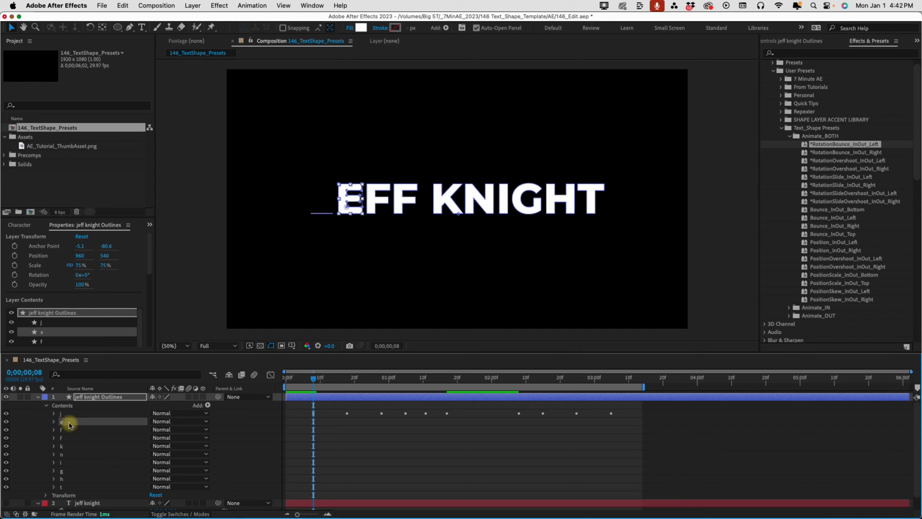
double_click(834, 177)
click(67, 431)
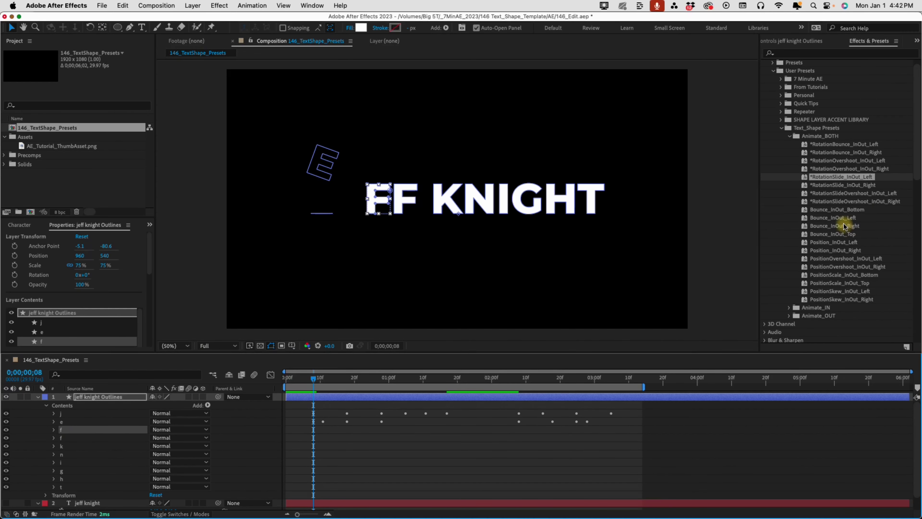
double_click(833, 217)
click(74, 437)
double_click(834, 226)
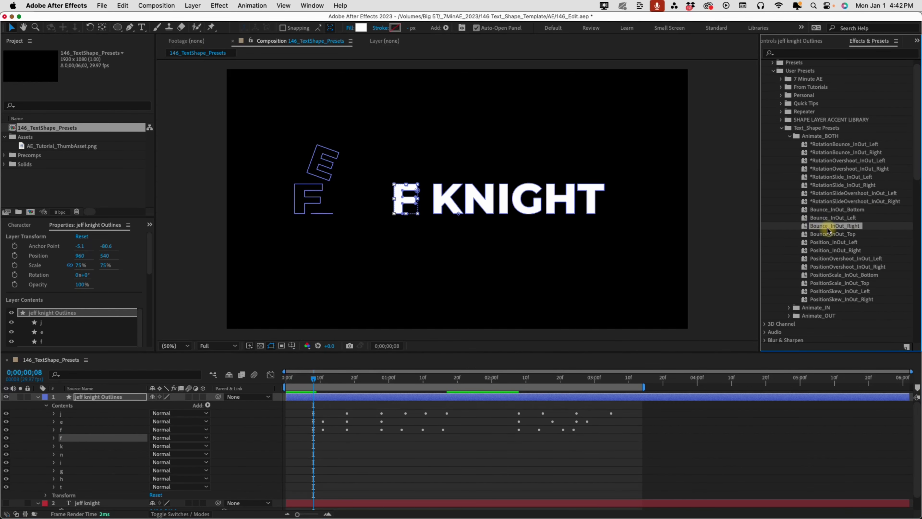
click(68, 449)
click(67, 454)
double_click(772, 242)
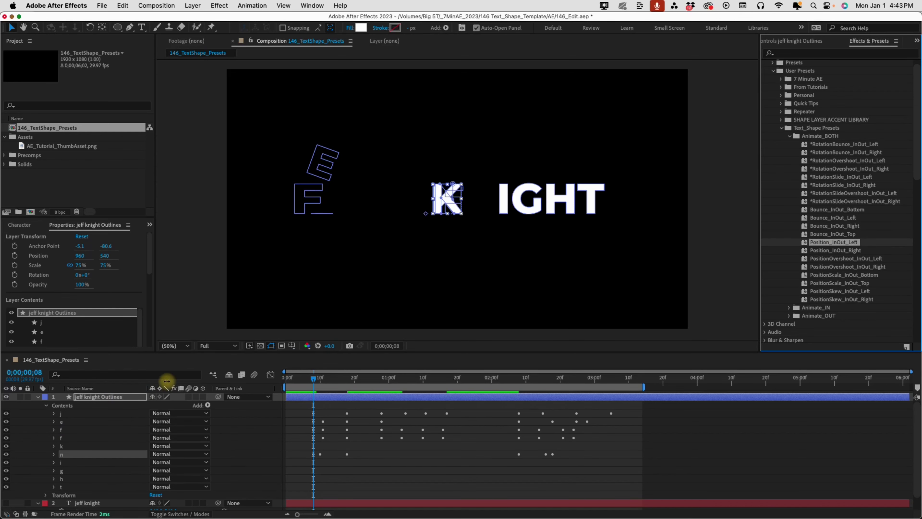
Apply Bounce_InOut_Top to K, PositionScale_InOut_Bottom/Top to I and G, PositionSkew_InOut_Right to H, Bounce_InOut_Bottom to T, then preview
click(72, 448)
double_click(831, 234)
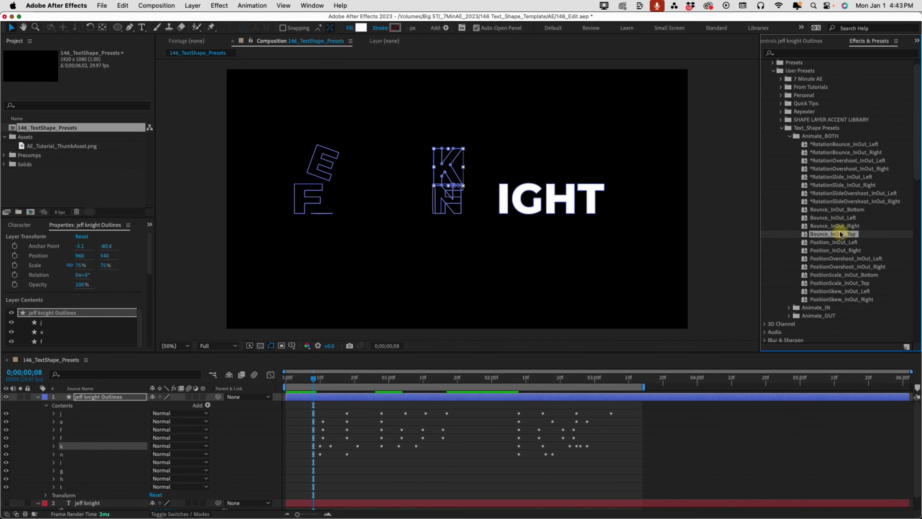
click(71, 462)
click(829, 275)
double_click(829, 275)
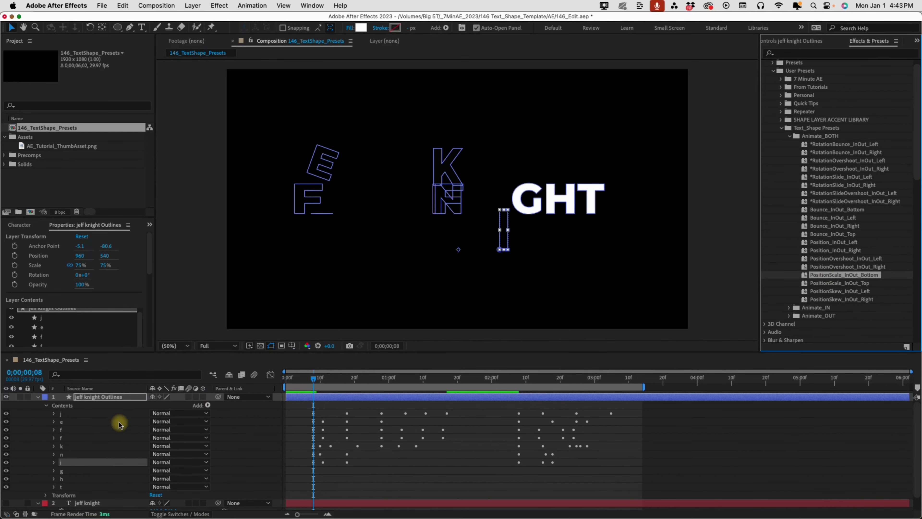
click(73, 470)
double_click(830, 284)
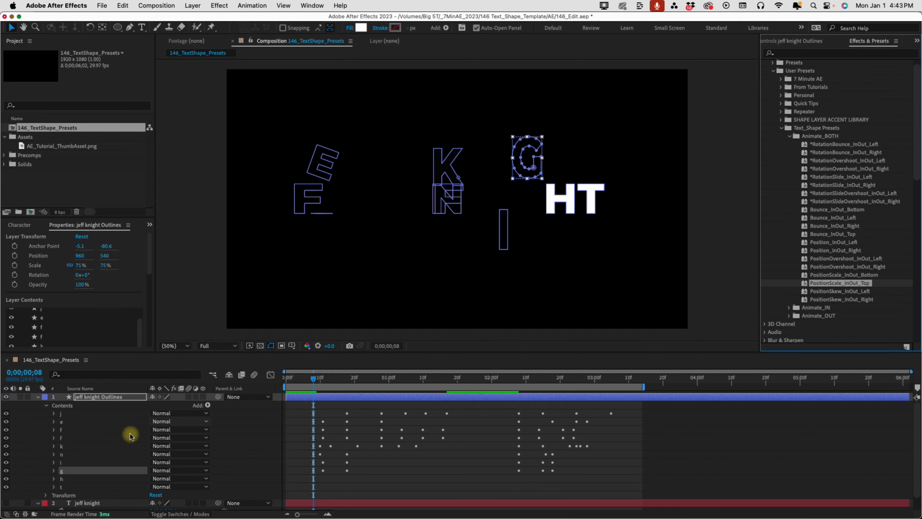
click(78, 479)
double_click(845, 300)
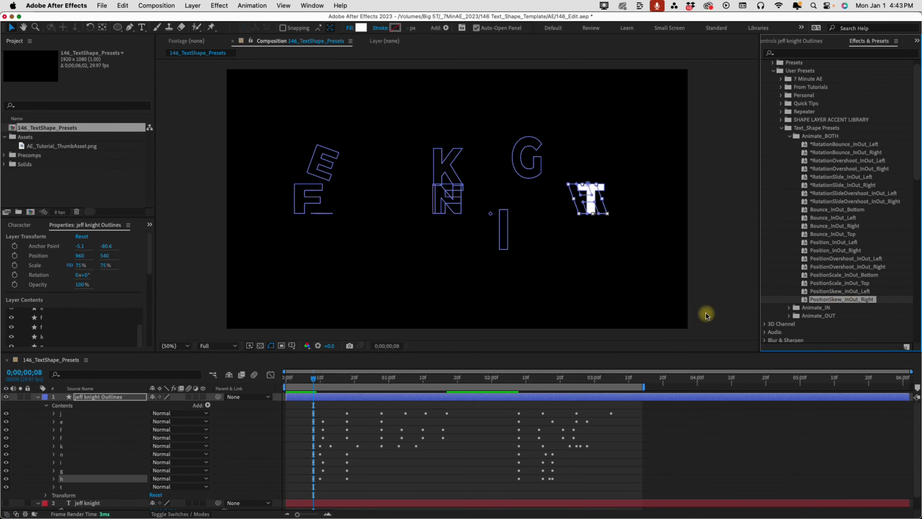
click(76, 487)
double_click(837, 210)
key(space)
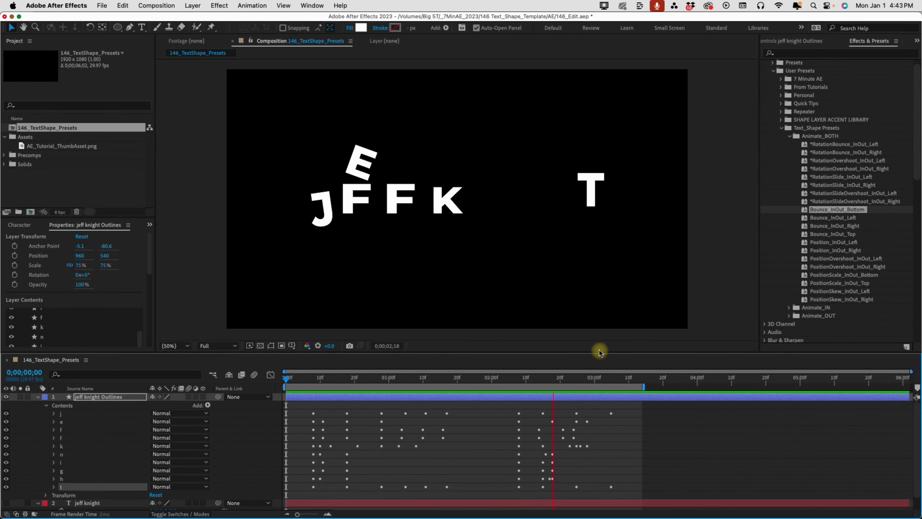
Move the J group's Anchor Point X to about -759 in Transform: j and preview the result
key(space)
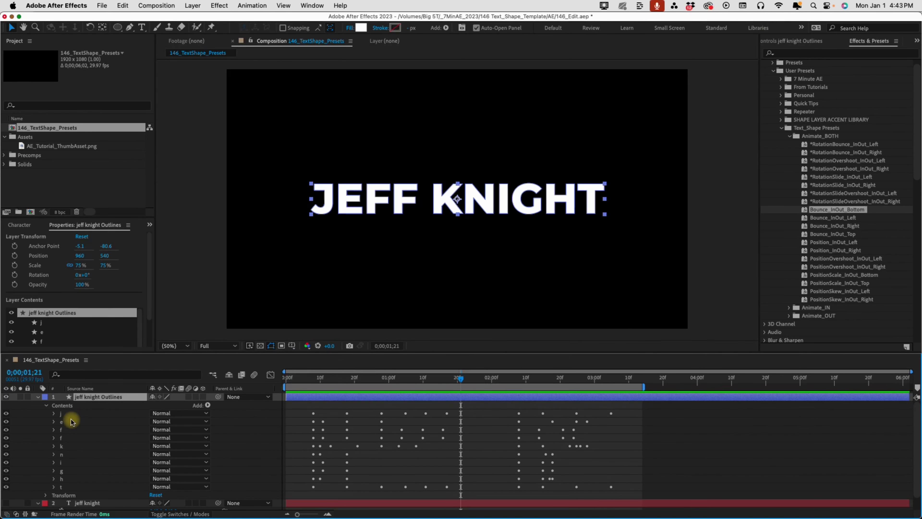
click(55, 414)
click(63, 447)
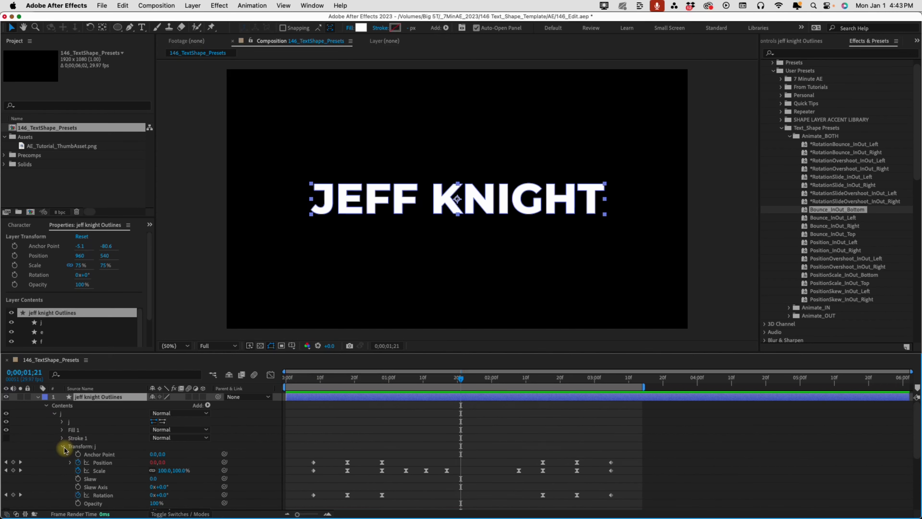
click(460, 217)
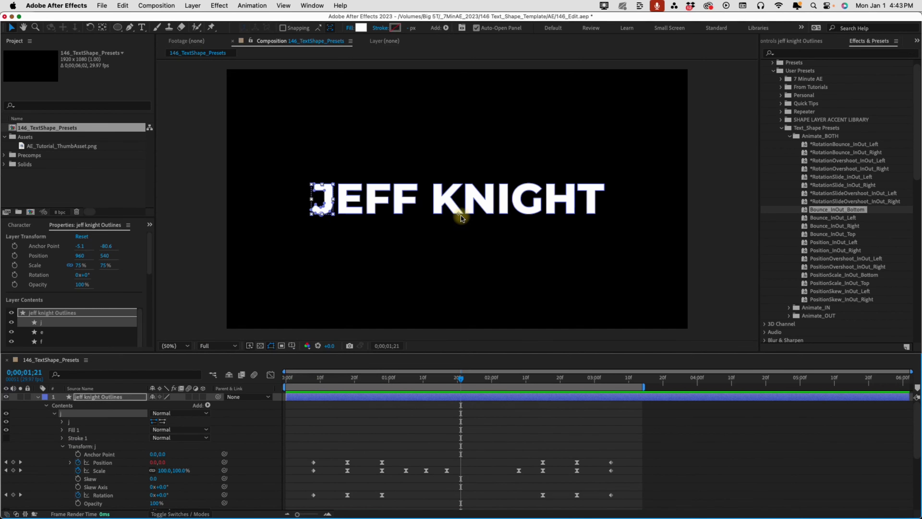
scroll(460, 217, up, 2)
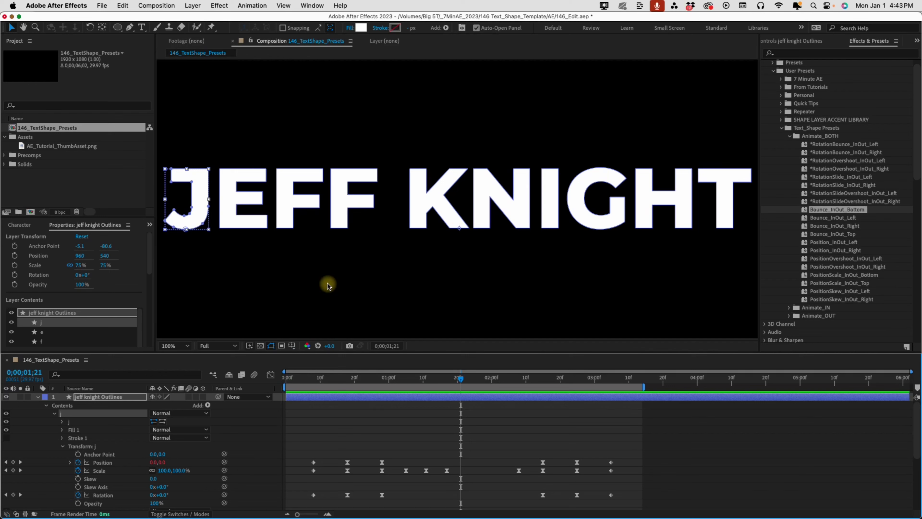
drag(152, 456, 20, 440)
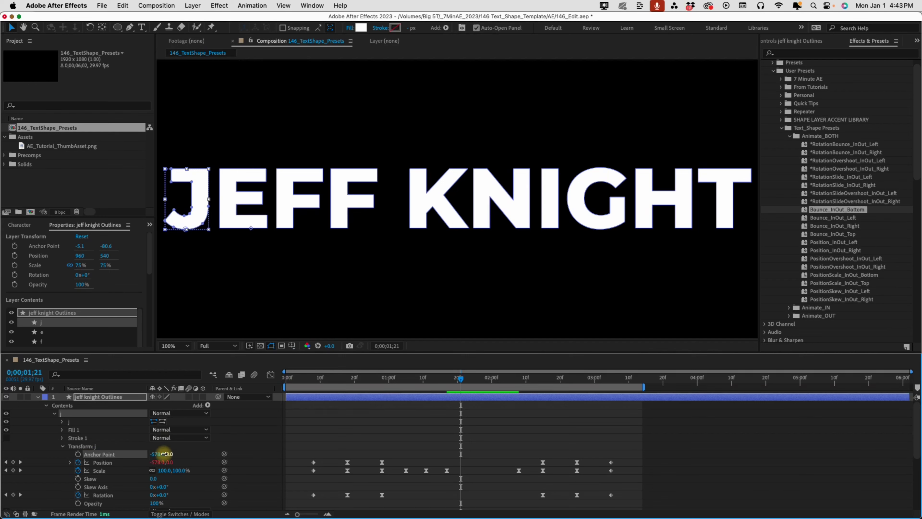
drag(164, 452, 65, 449)
key(comma)
key(space)
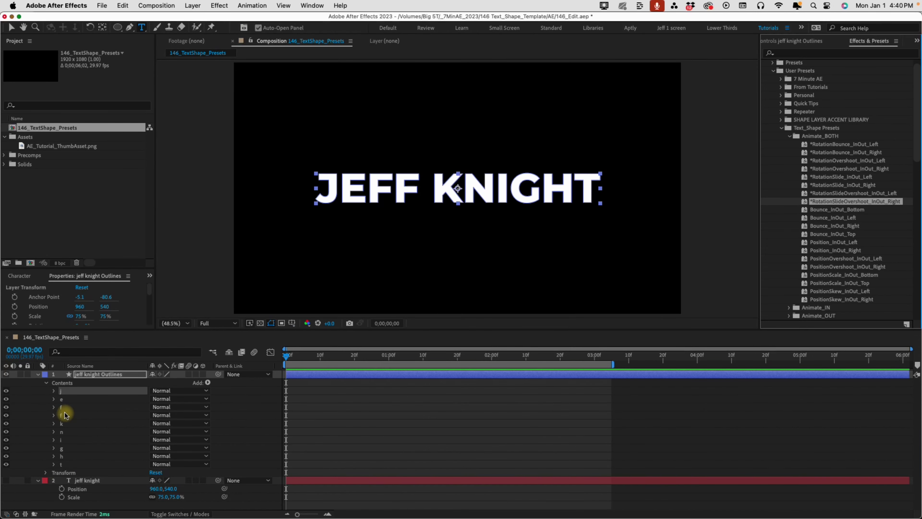
Select the f, i and t letter groups together and apply Bounce_InOut_Bottom to all of them
click(63, 415)
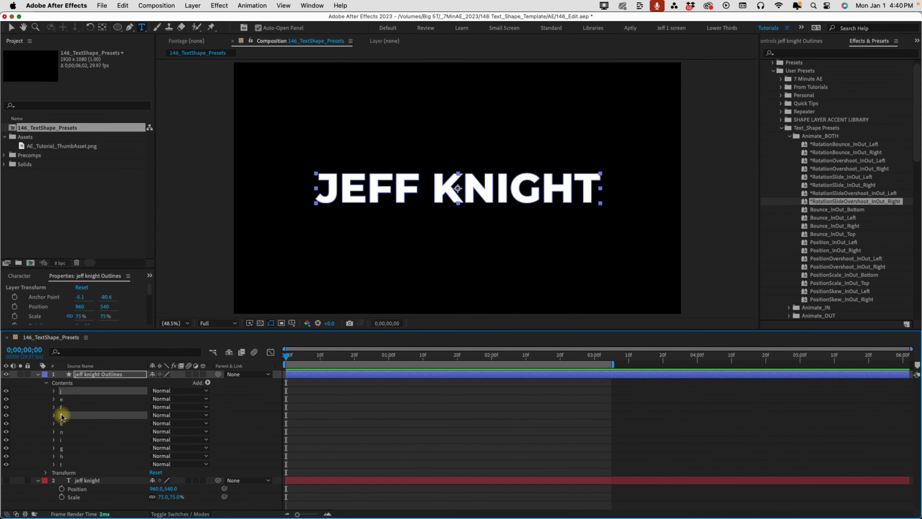
super+click(62, 439)
super+click(62, 464)
click(828, 209)
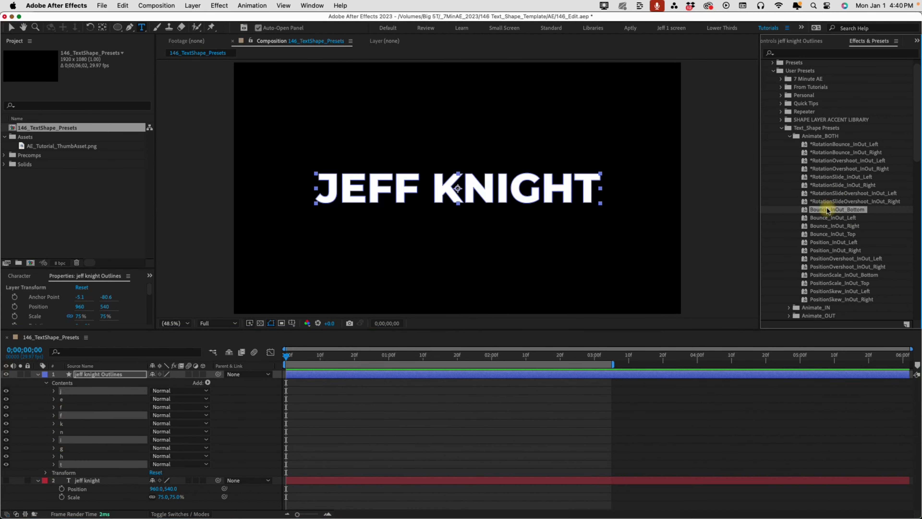
double_click(826, 209)
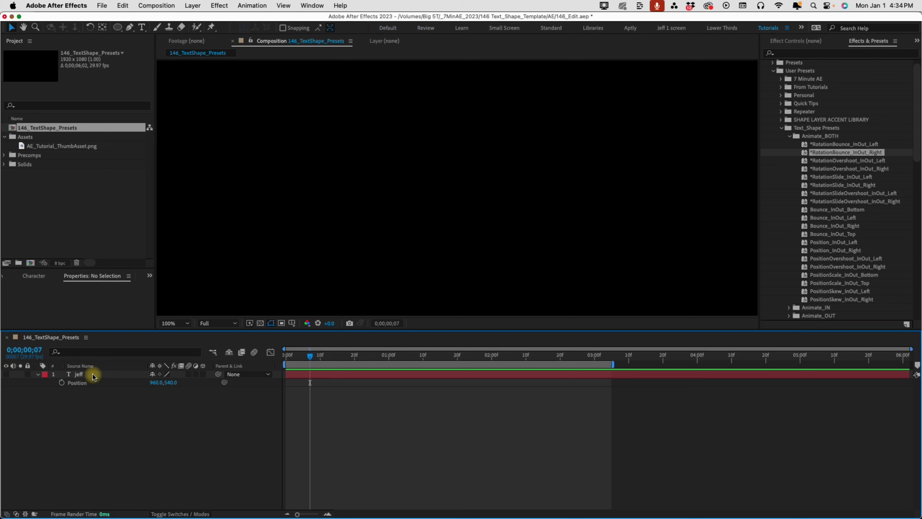
Create shapes from the jeff text layer to make a jeff Outlines layer
right_click(80, 375)
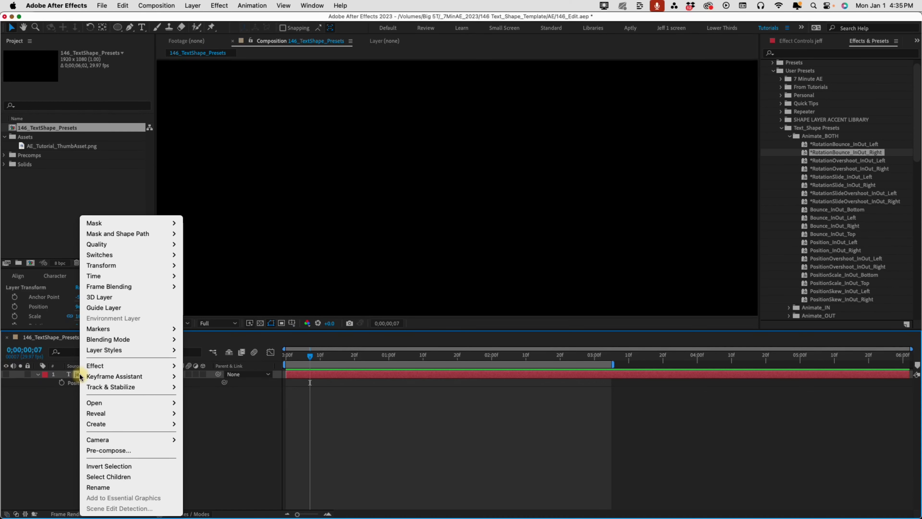
mouse_move(81, 376)
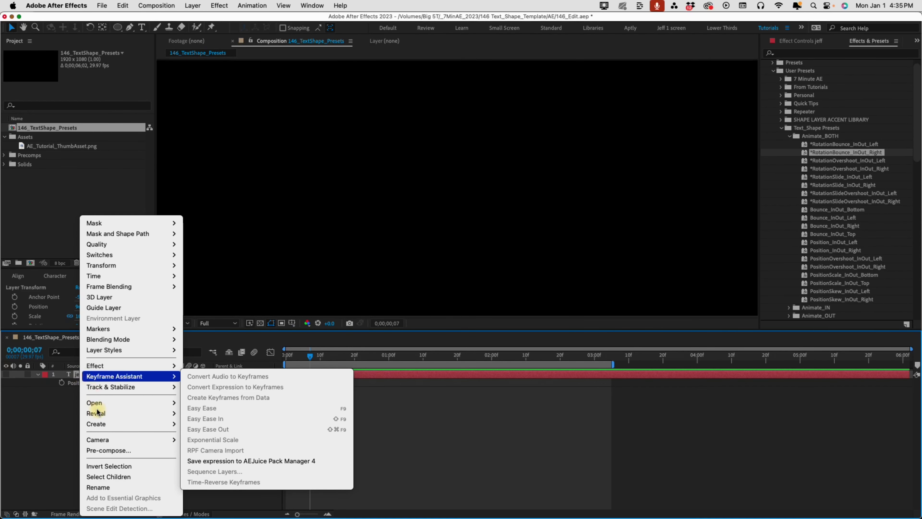
mouse_move(109, 424)
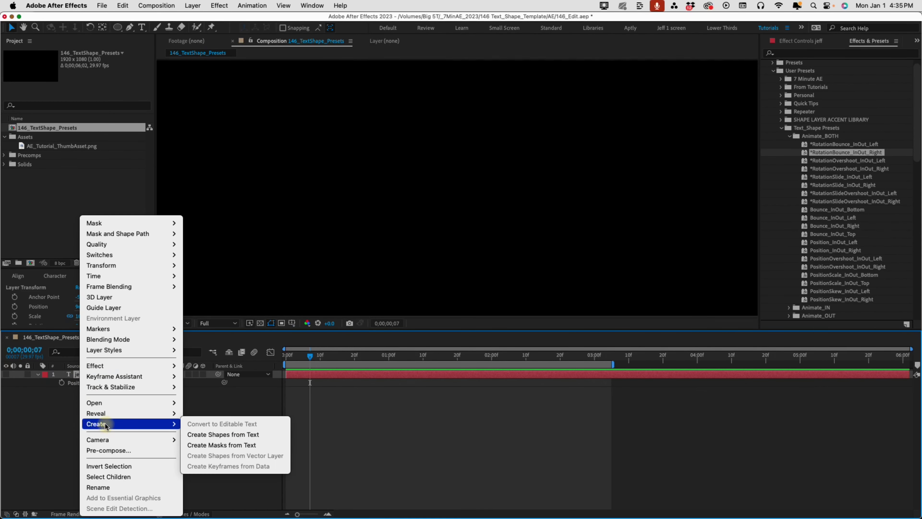
click(219, 435)
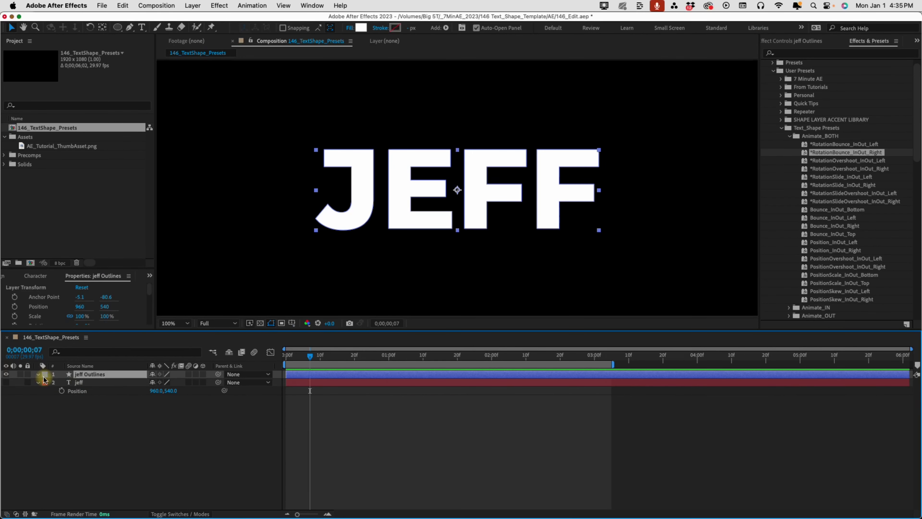
Expand the jeff Outlines contents, go to the timeline start, and select the J letter group
click(39, 374)
click(46, 383)
key(Home)
click(65, 391)
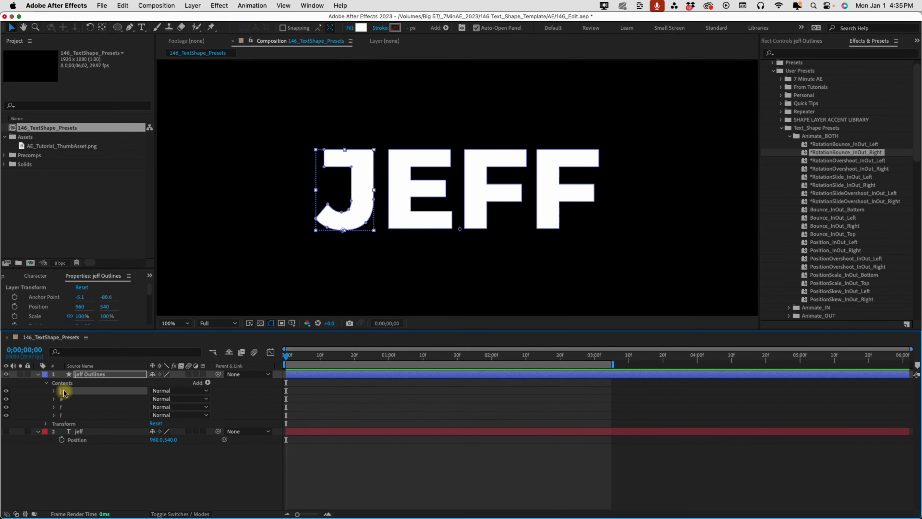
Apply RotationOvershoot_InOut_Left to the J and preview it
click(840, 162)
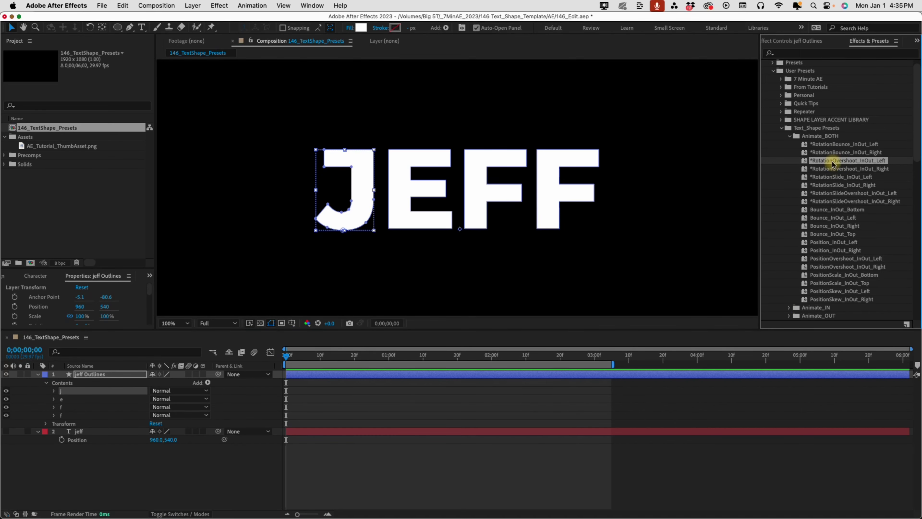
double_click(832, 162)
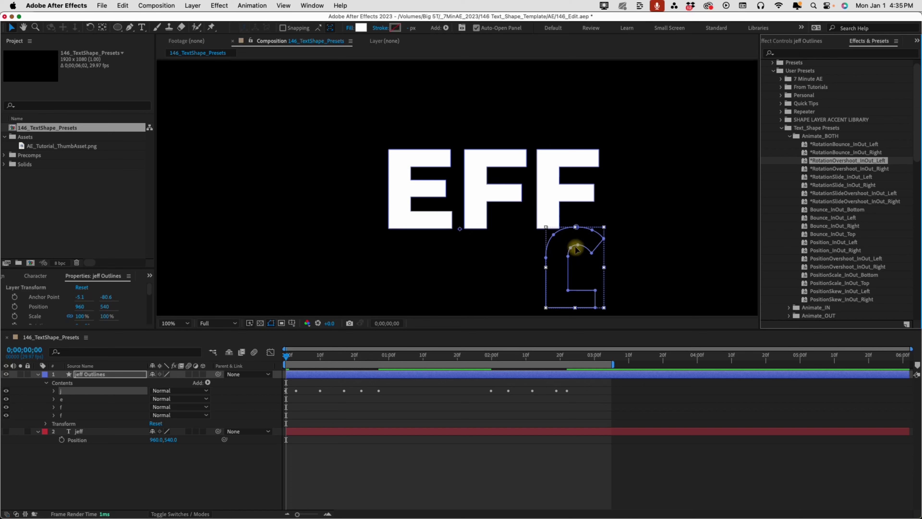
key(space)
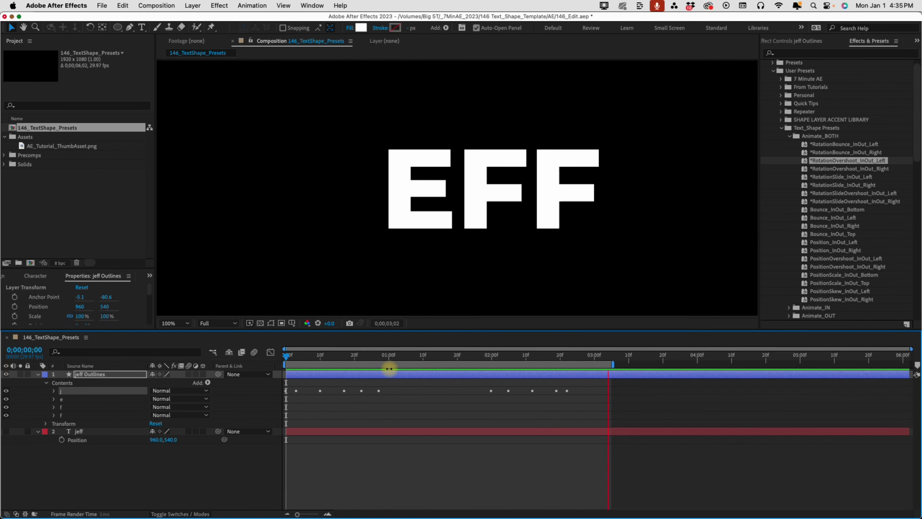
key(space)
Set the J's anchor point to -238, 0 at its lower left and scrub to check the rotation
click(54, 391)
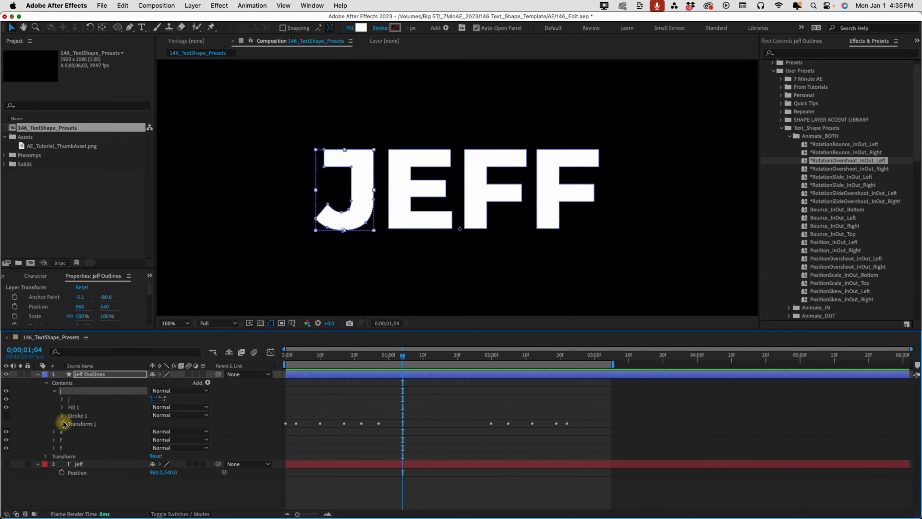
click(62, 423)
click(145, 432)
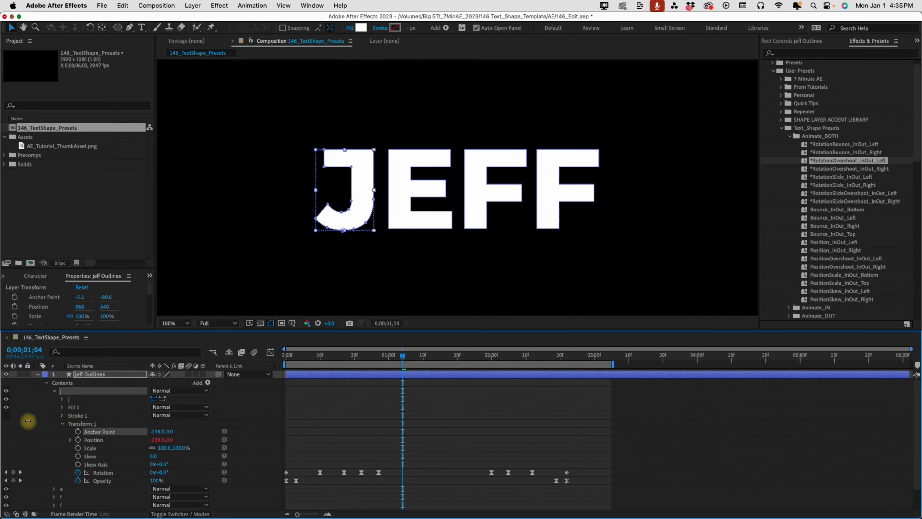
drag(28, 421, 60, 418)
key(period)
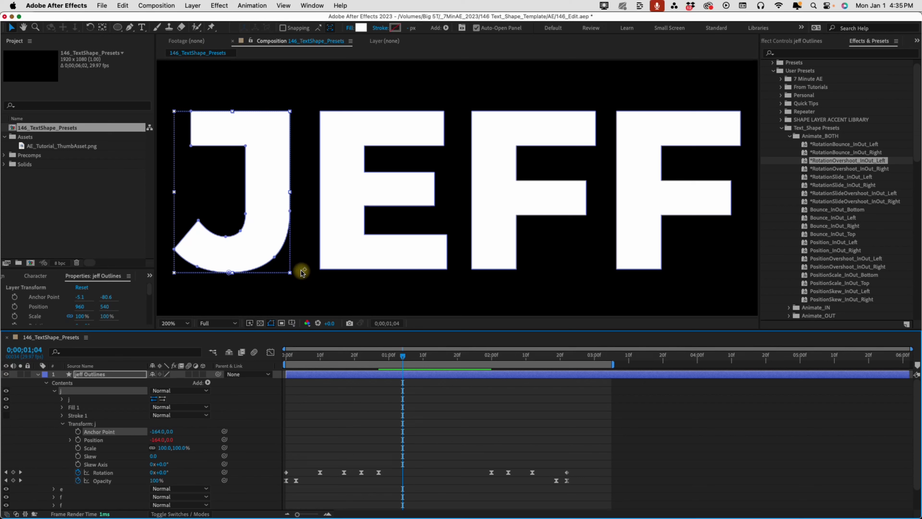
drag(155, 431, 115, 426)
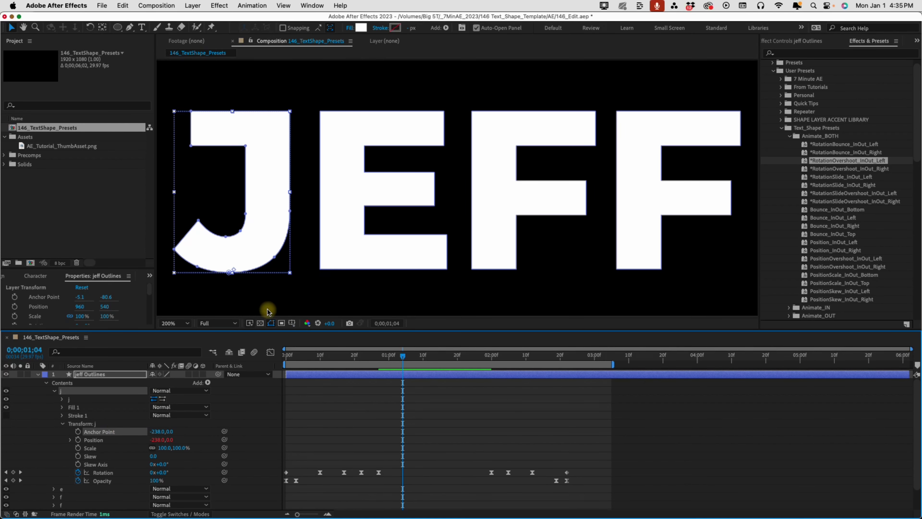
key(shift+slash)
drag(316, 361, 401, 356)
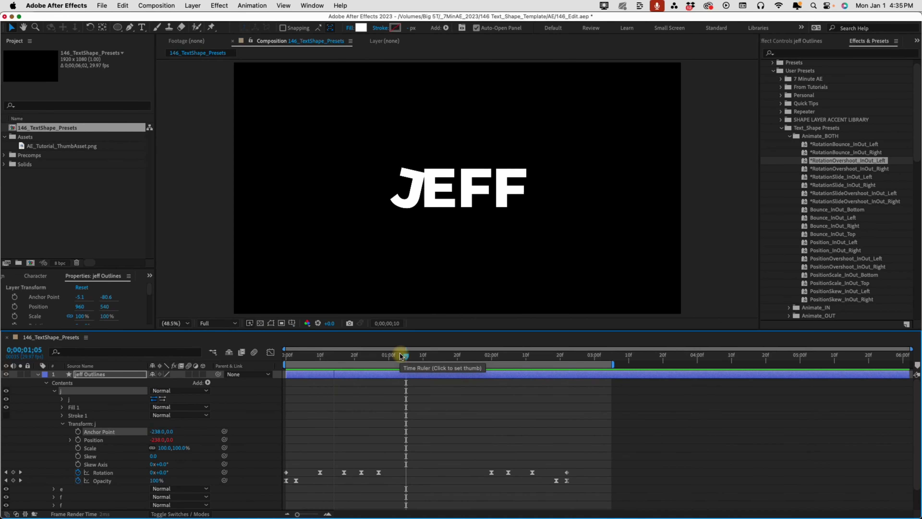
key(space)
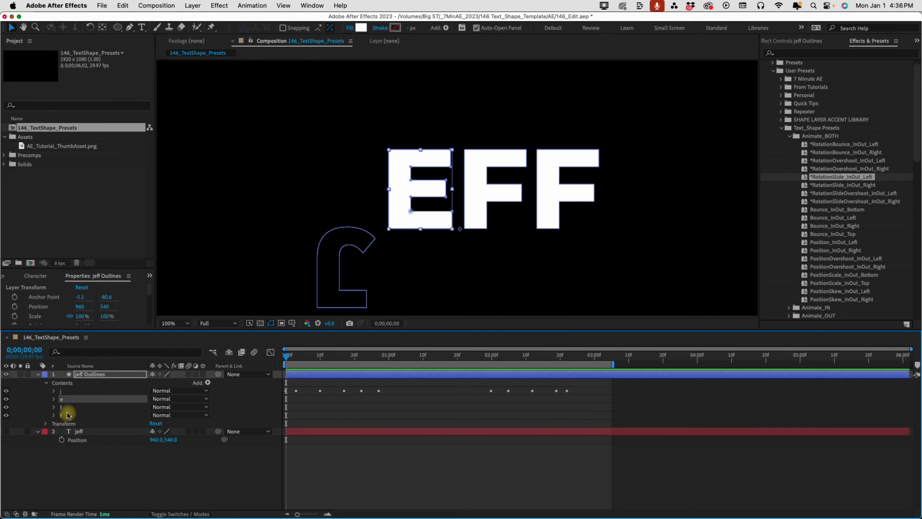
Apply RotationSlide_InOut_Left to the last F and preview it, stopping at 0;00;01;02
click(64, 415)
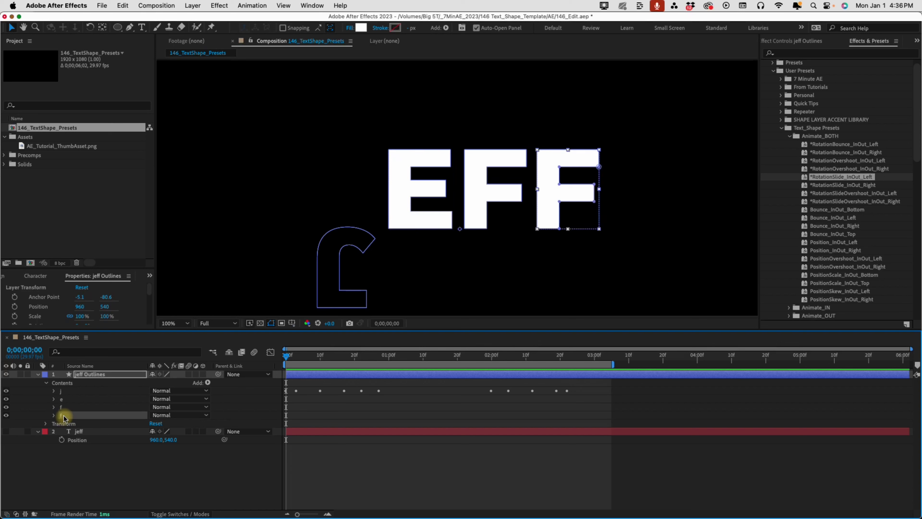
double_click(841, 178)
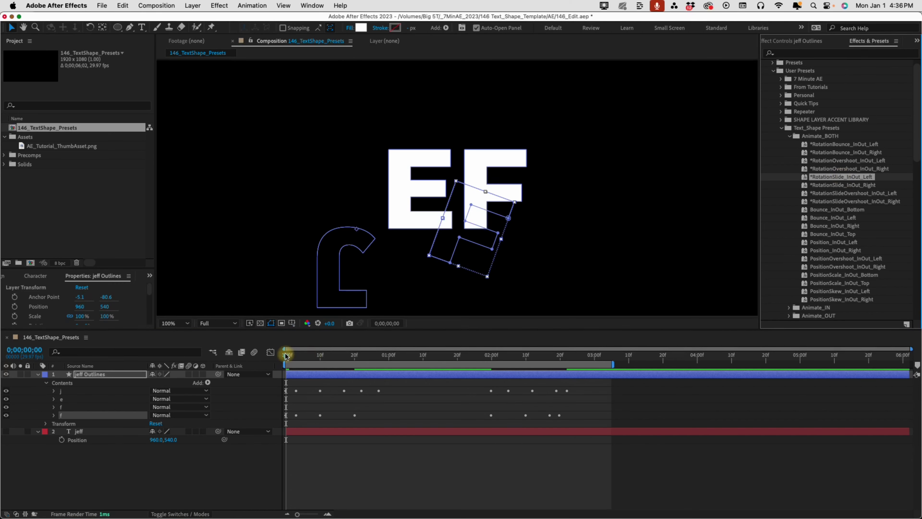
click(286, 355)
key(space)
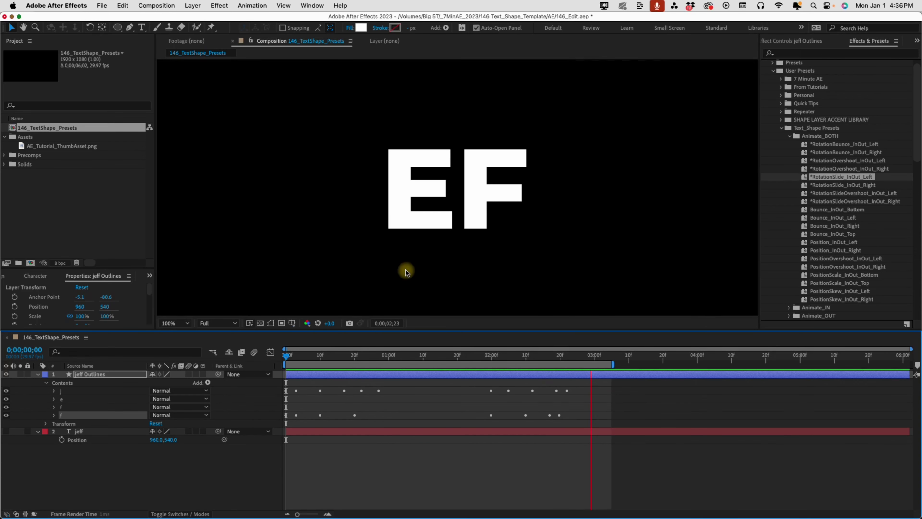
click(395, 354)
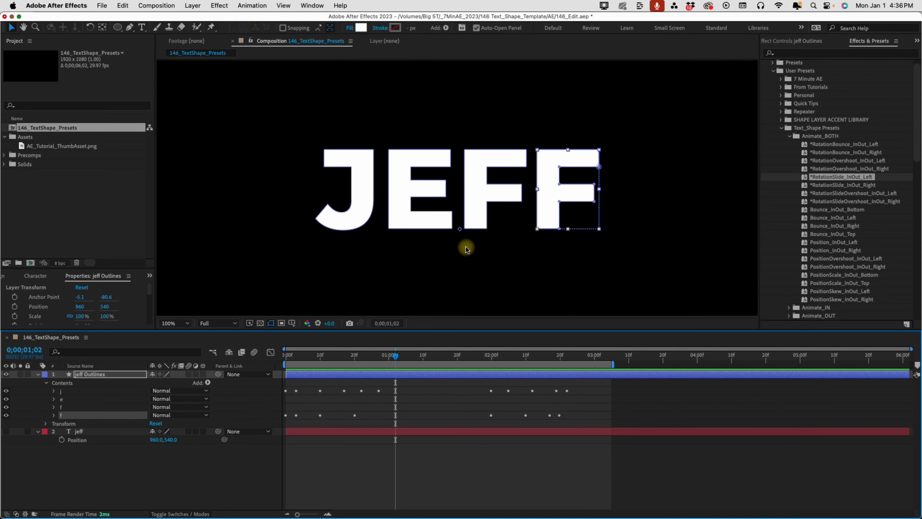
Set the last F's anchor point to 204, 0, preview, and collapse the group
click(54, 414)
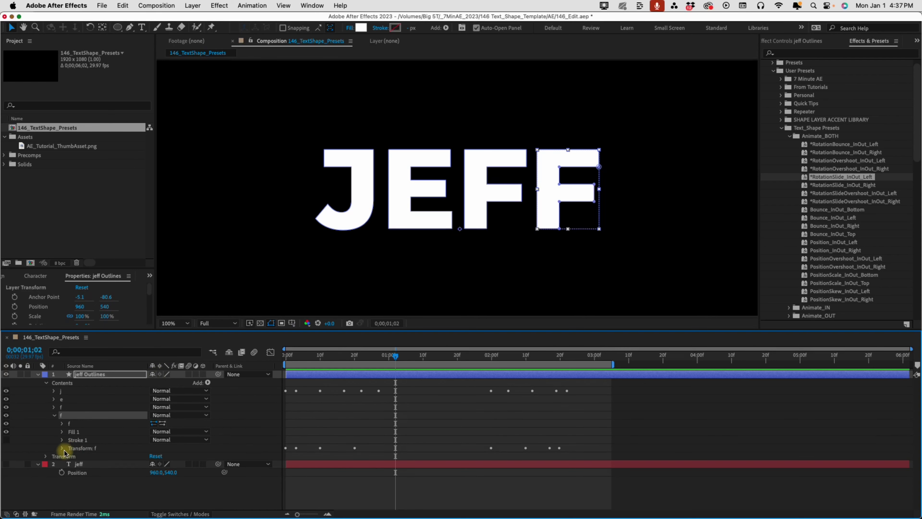
click(61, 449)
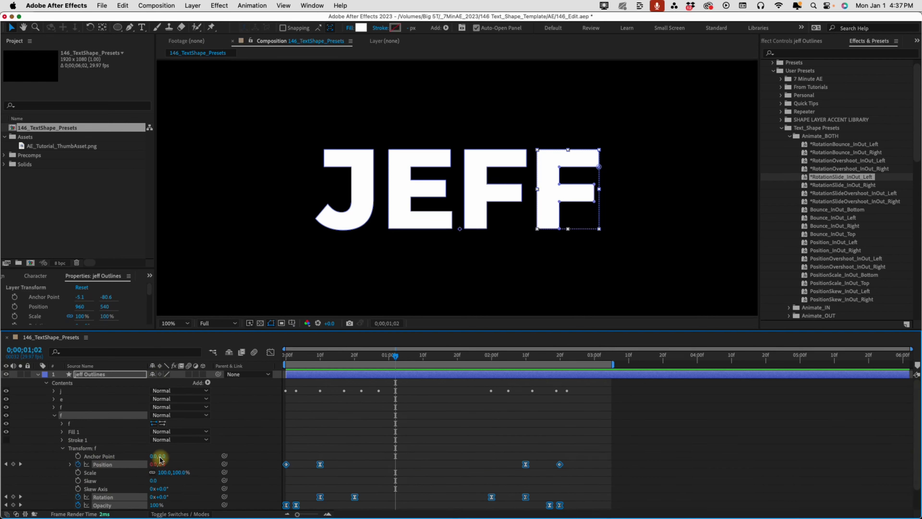
drag(159, 456, 209, 453)
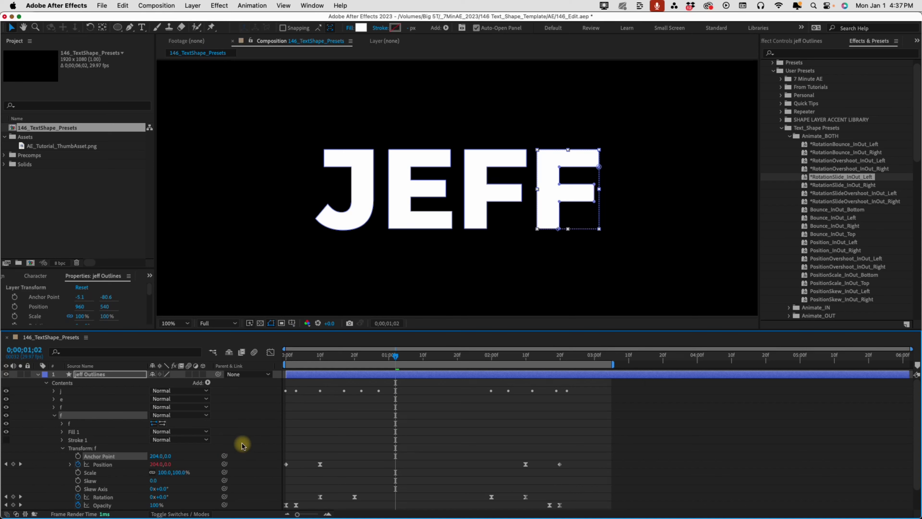
key(space)
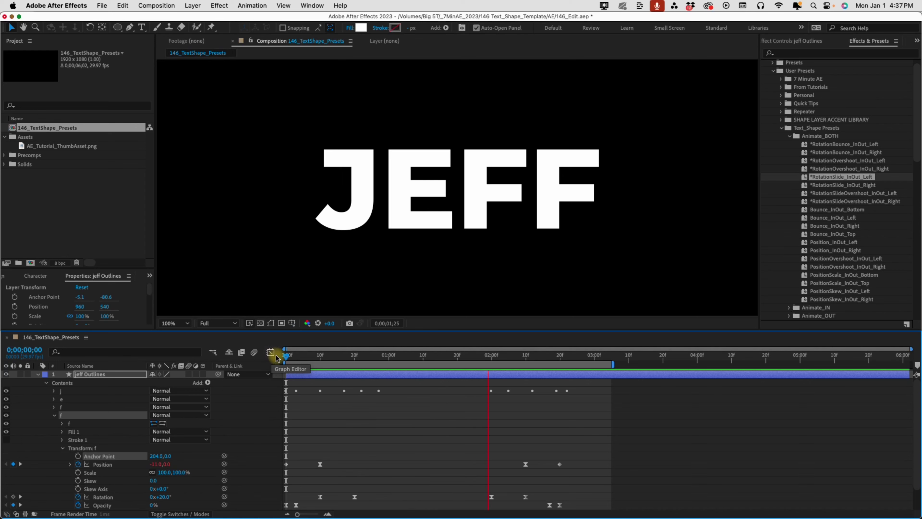
key(space)
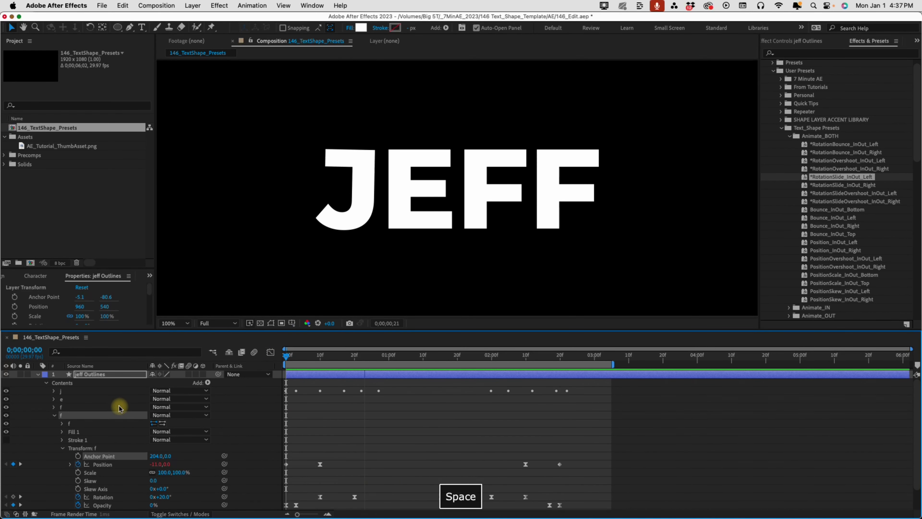
click(54, 418)
click(54, 415)
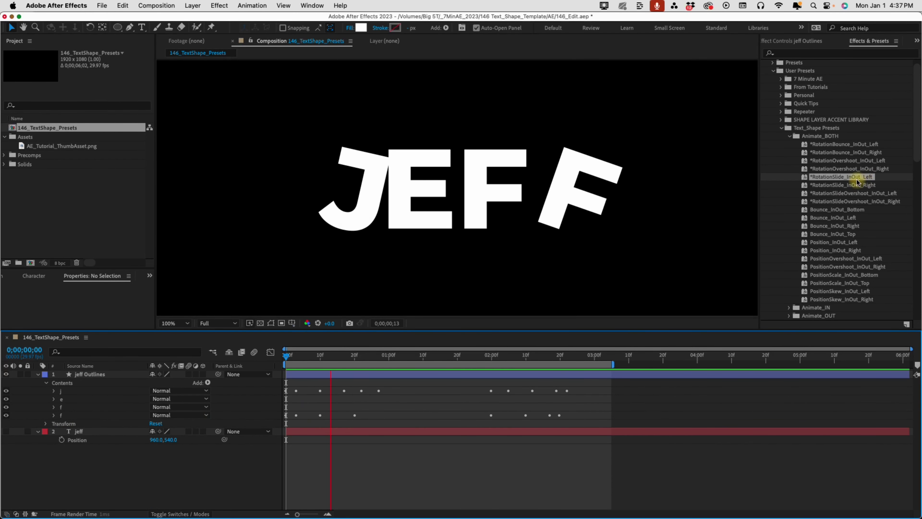
click(87, 399)
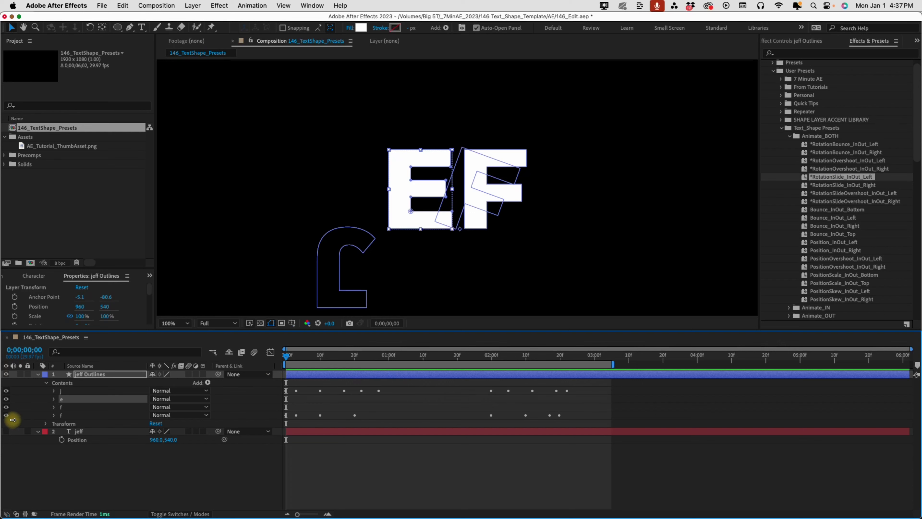
Hide the J and both F letter groups
click(6, 415)
click(6, 390)
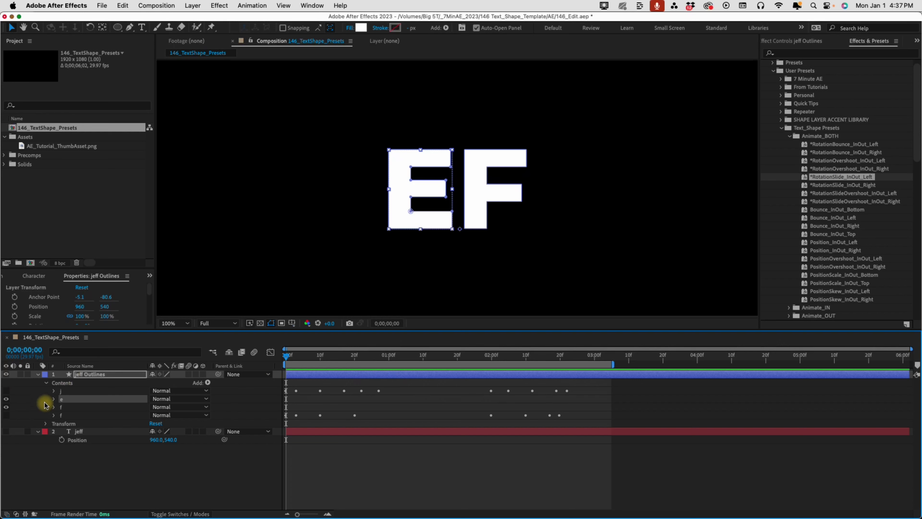
click(7, 407)
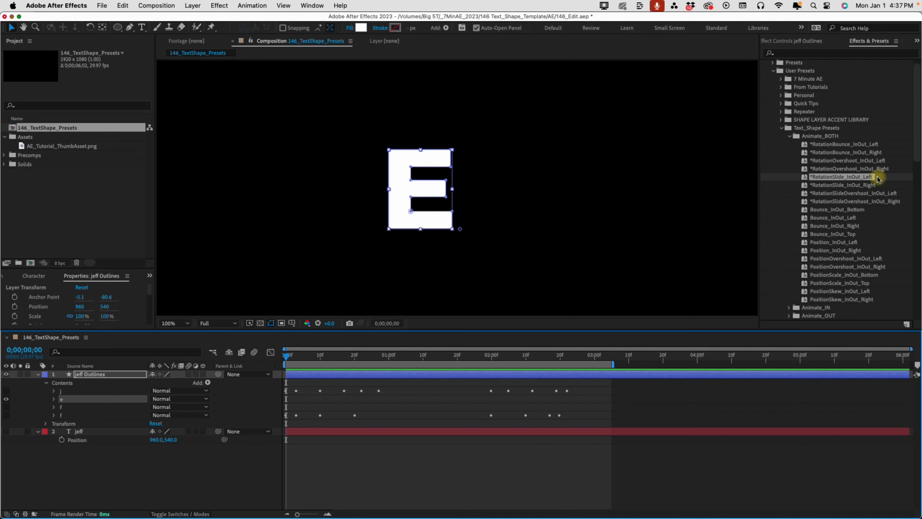
Apply RotationSlide_InOut_Right to the E, preview it, and go to 0;00;01;08
click(857, 186)
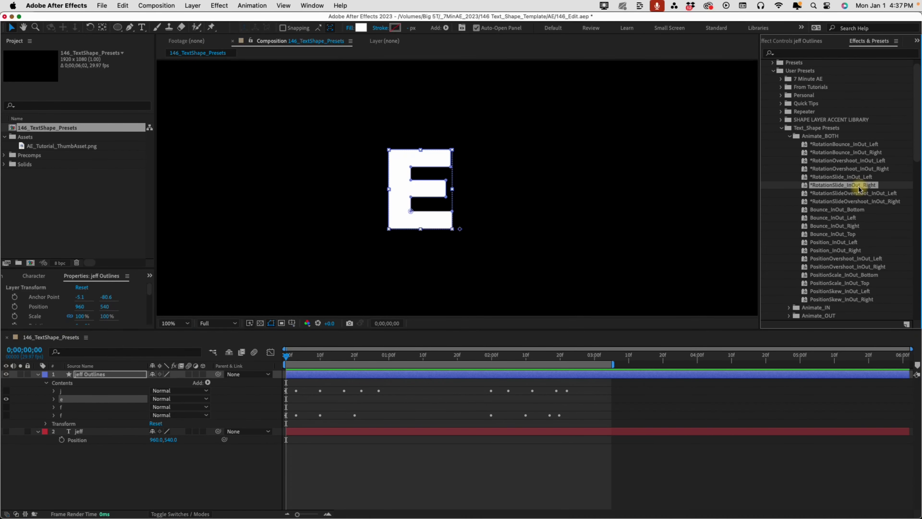
double_click(858, 186)
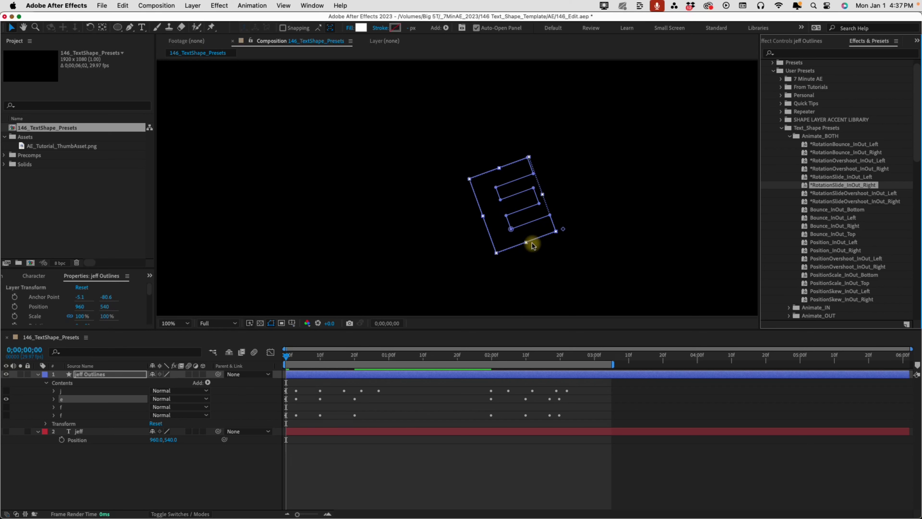
click(290, 357)
key(space)
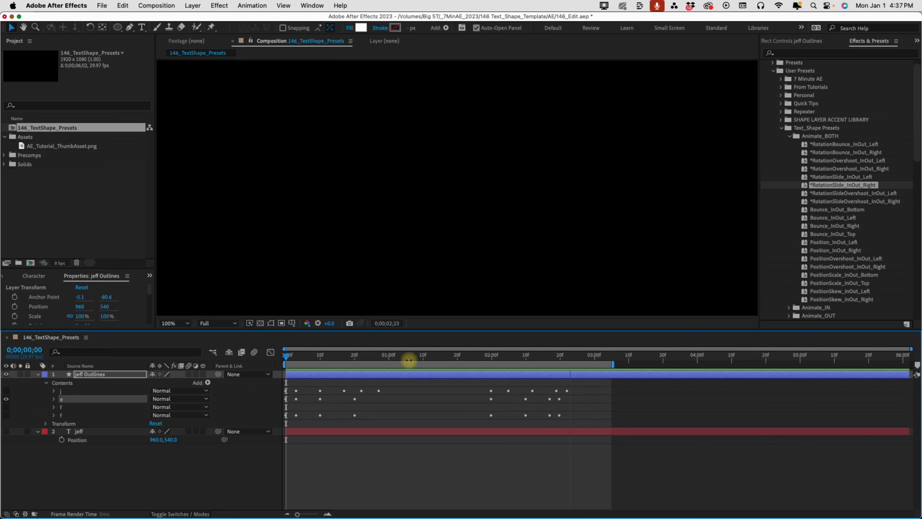
key(space)
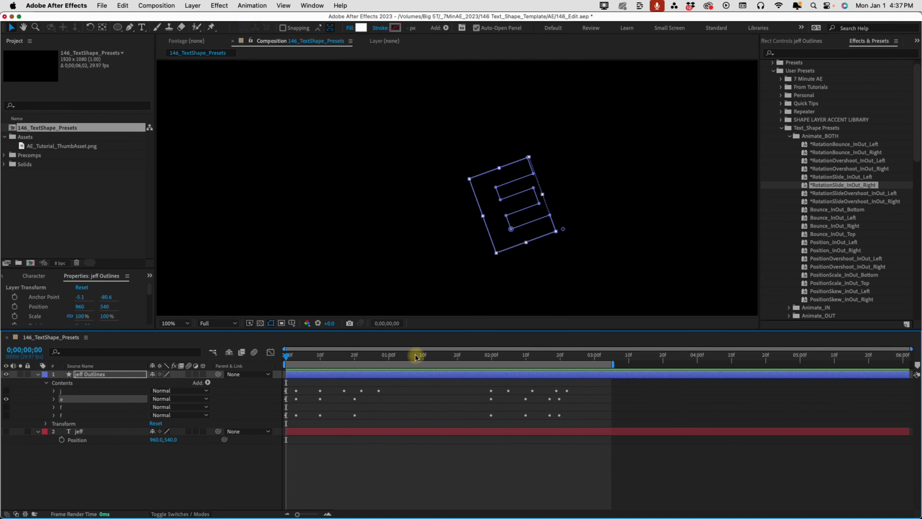
click(415, 358)
Set the E's anchor point to -148, 0 and preview from the start
click(53, 399)
click(62, 432)
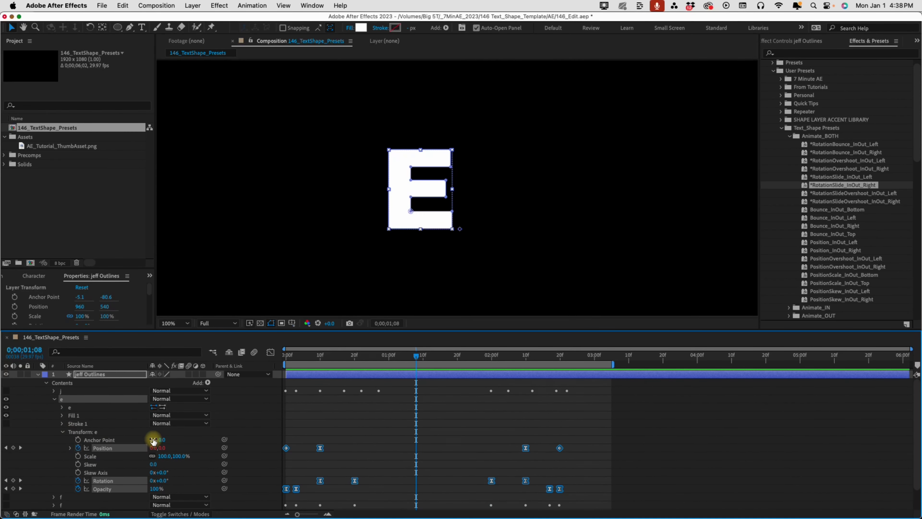
scroll(372, 468, down, 1)
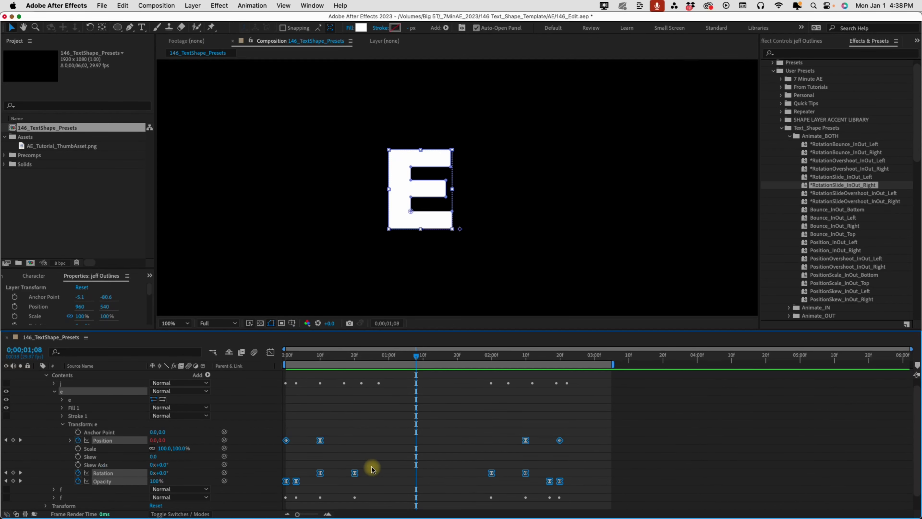
drag(153, 433, 77, 426)
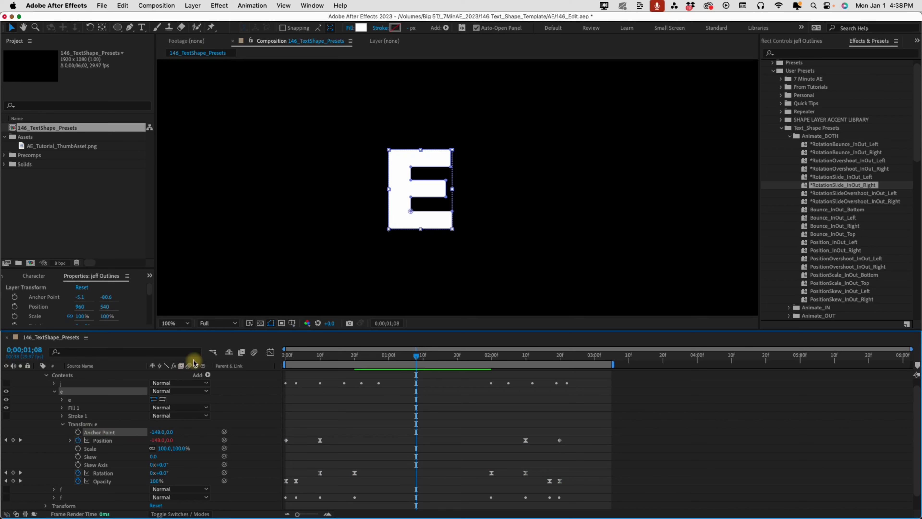
click(283, 357)
key(space)
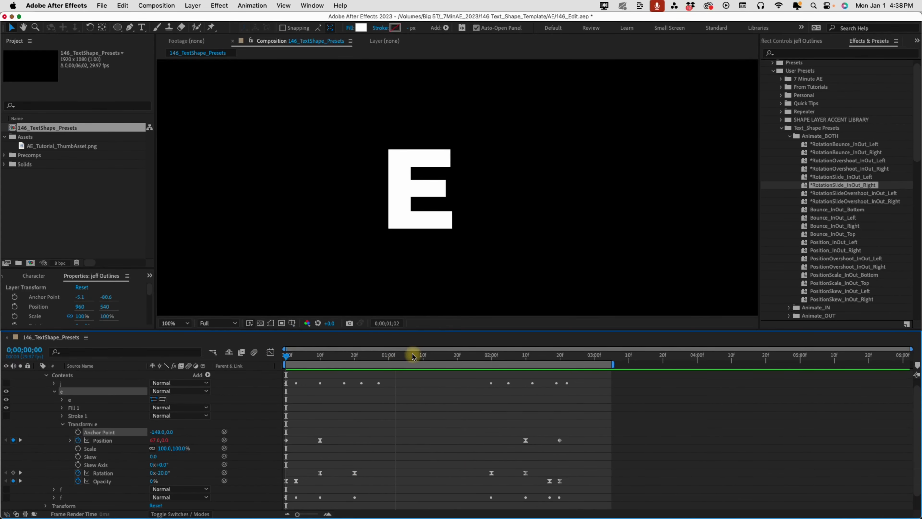
key(space)
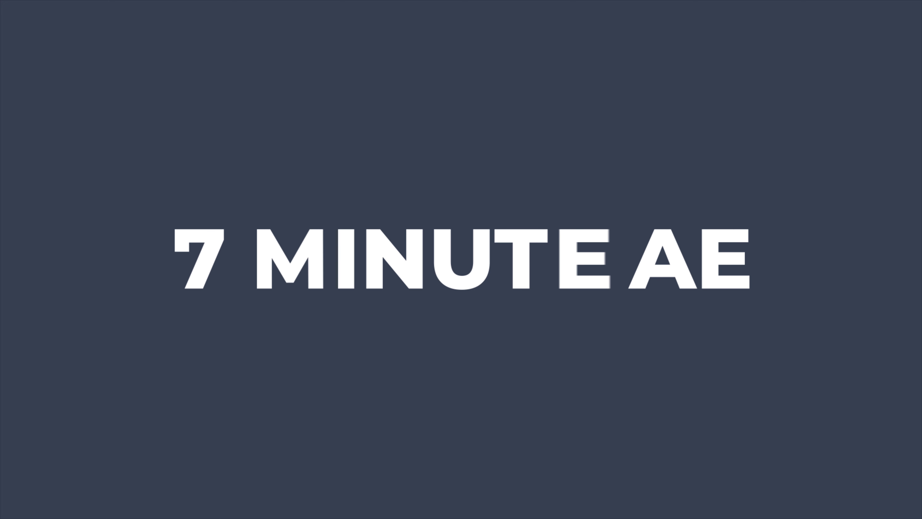